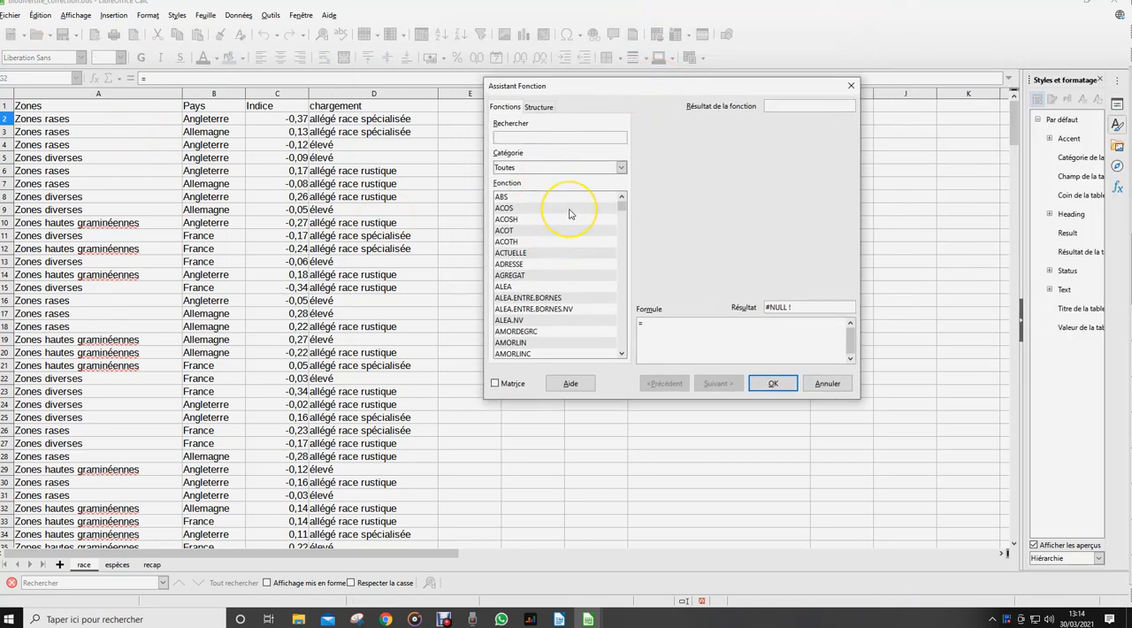
# Find the MOYENNE.SI function by searching for "moyenne" and load it for its arguments to be filled in
pyautogui.write('moyen')
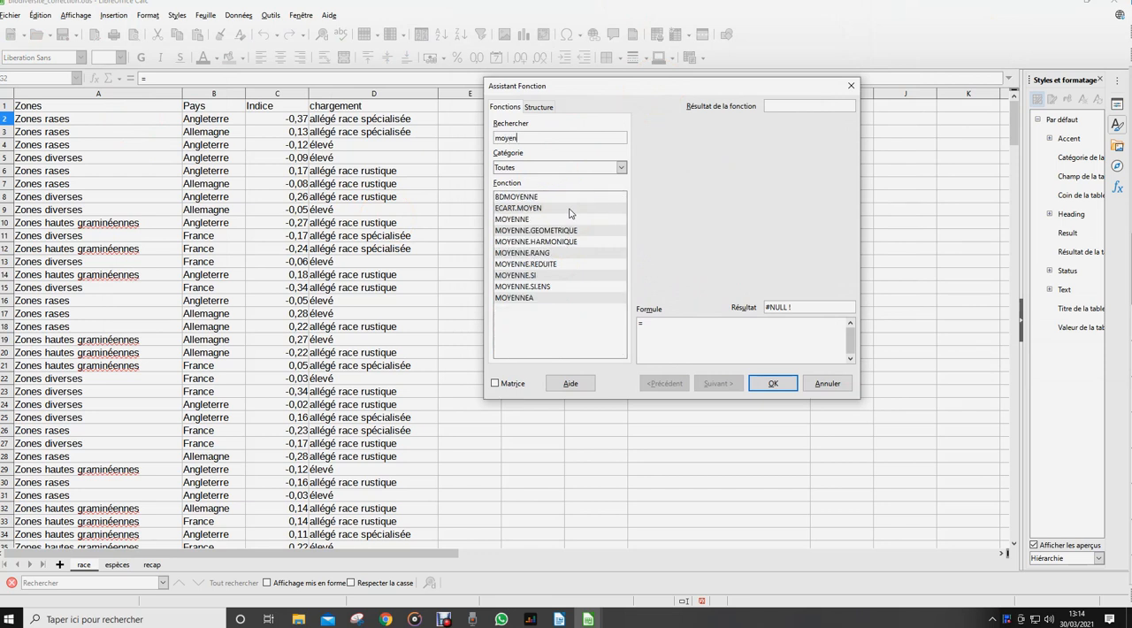
pyautogui.write('ne')
pyautogui.click(521, 264)
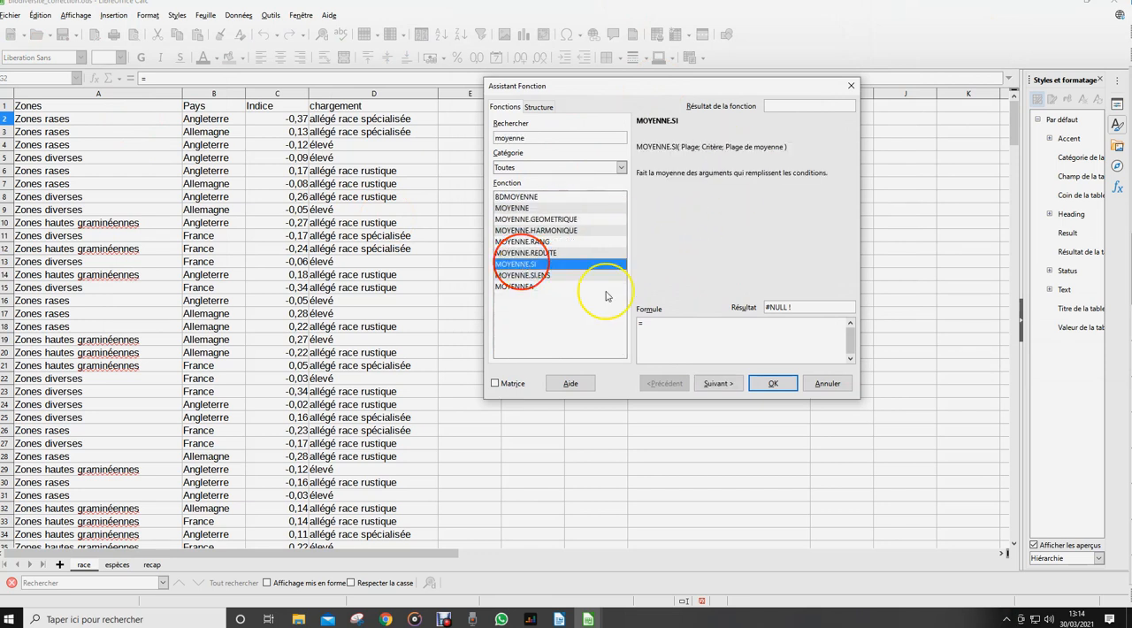
pyautogui.click(721, 386)
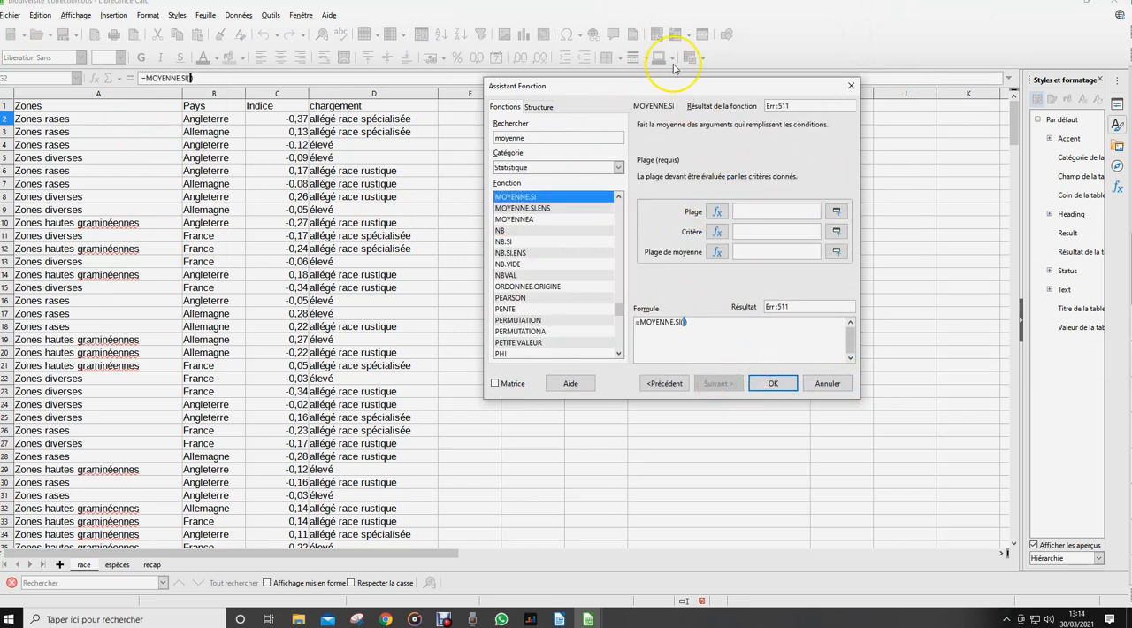
# Fill MOYENNE.SI with range pays, criterion "France" and average range indice, and insert the formula in G2
pyautogui.moveTo(657, 79); pyautogui.dragTo(692, 88)
pyautogui.write('pays')
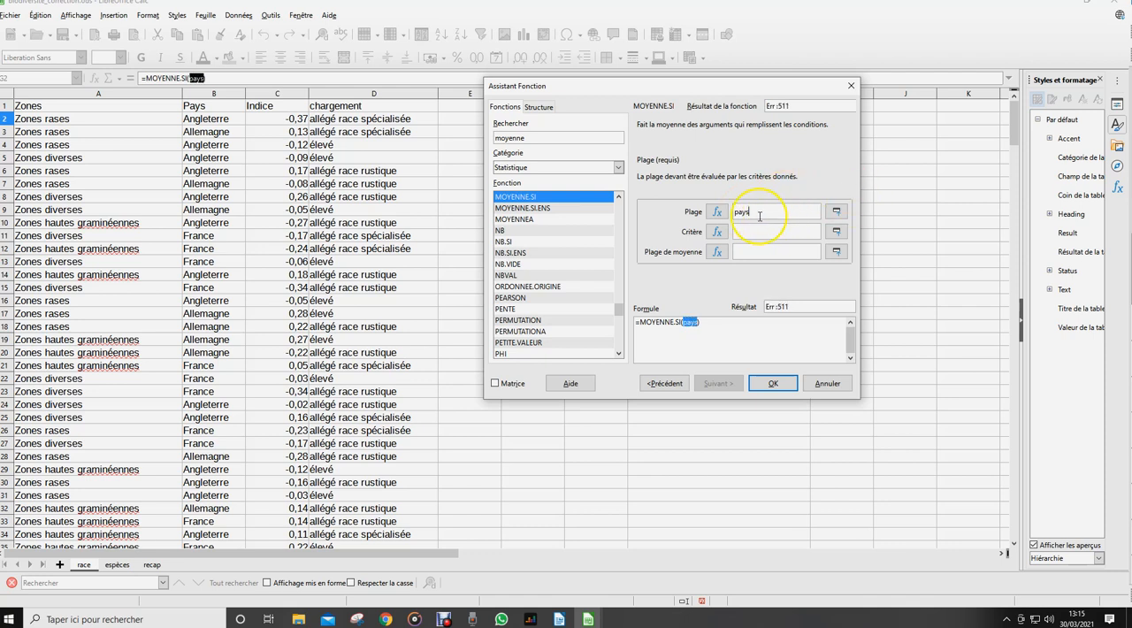
pyautogui.click(744, 228)
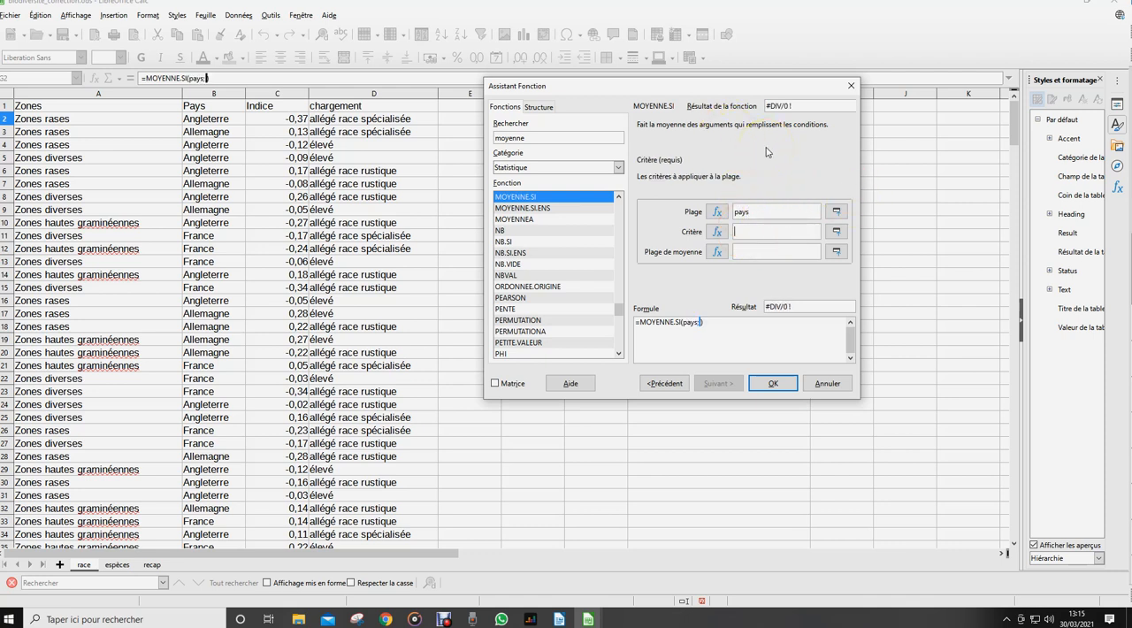
pyautogui.write('"France"')
pyautogui.click(745, 247)
pyautogui.write('indice')
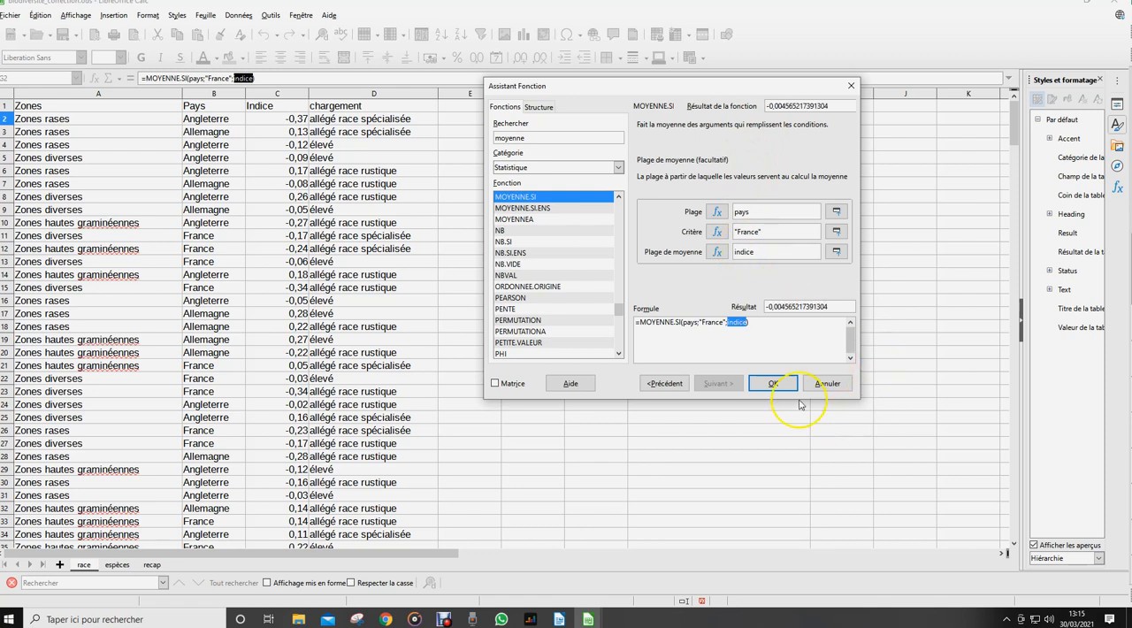
pyautogui.click(771, 383)
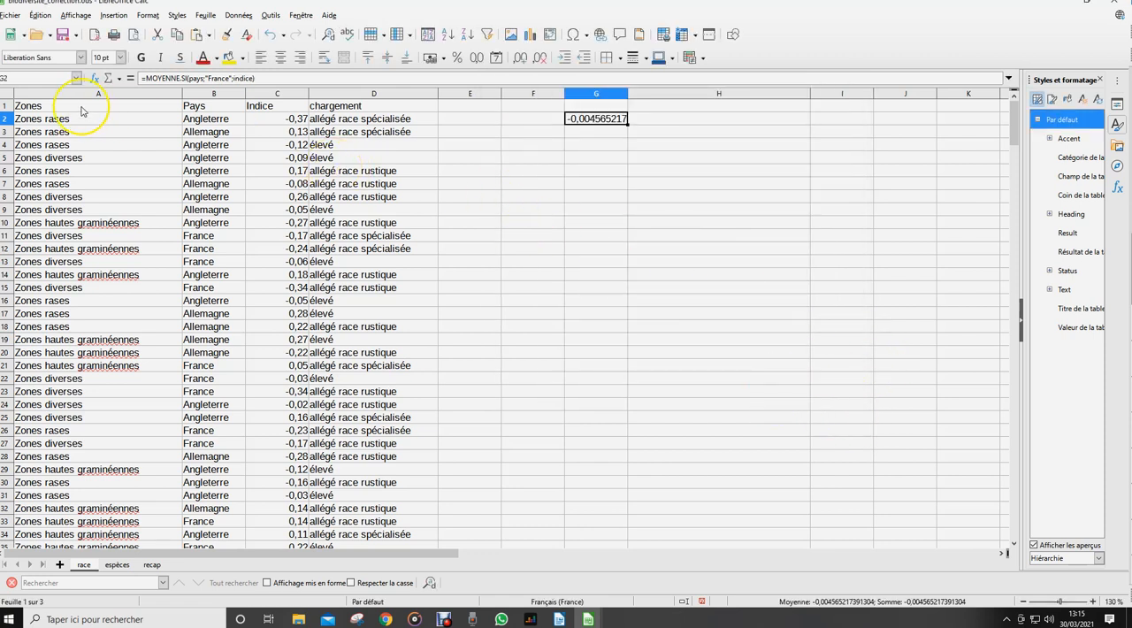
# Check which cells the named ranges indice, pays and zone cover on the race sheet
pyautogui.click(72, 80)
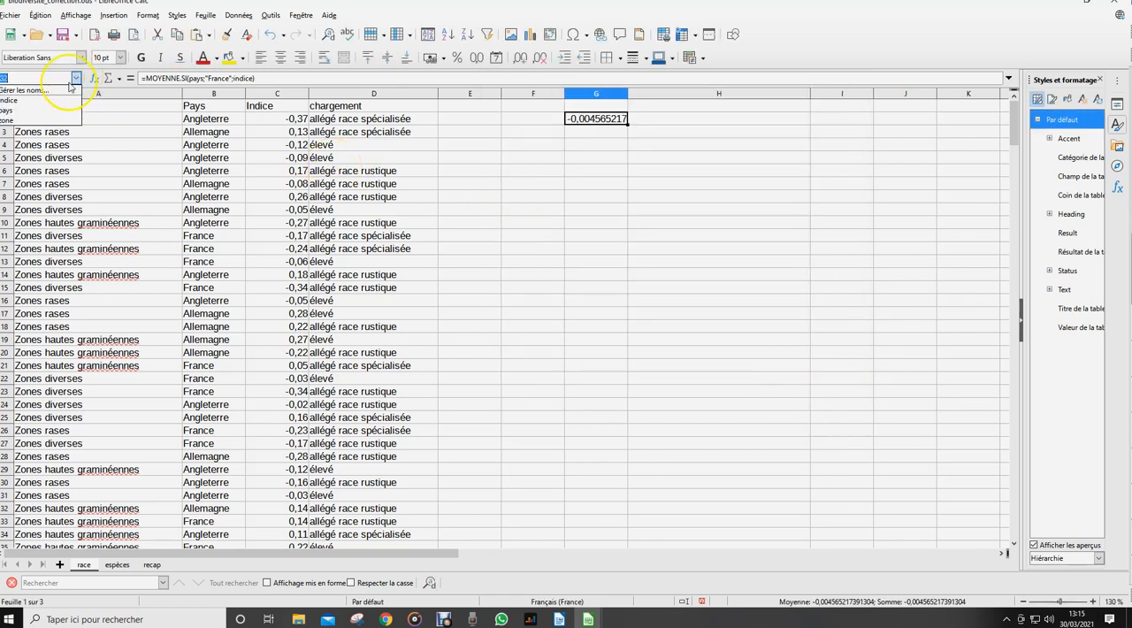
pyautogui.click(26, 101)
pyautogui.click(75, 79)
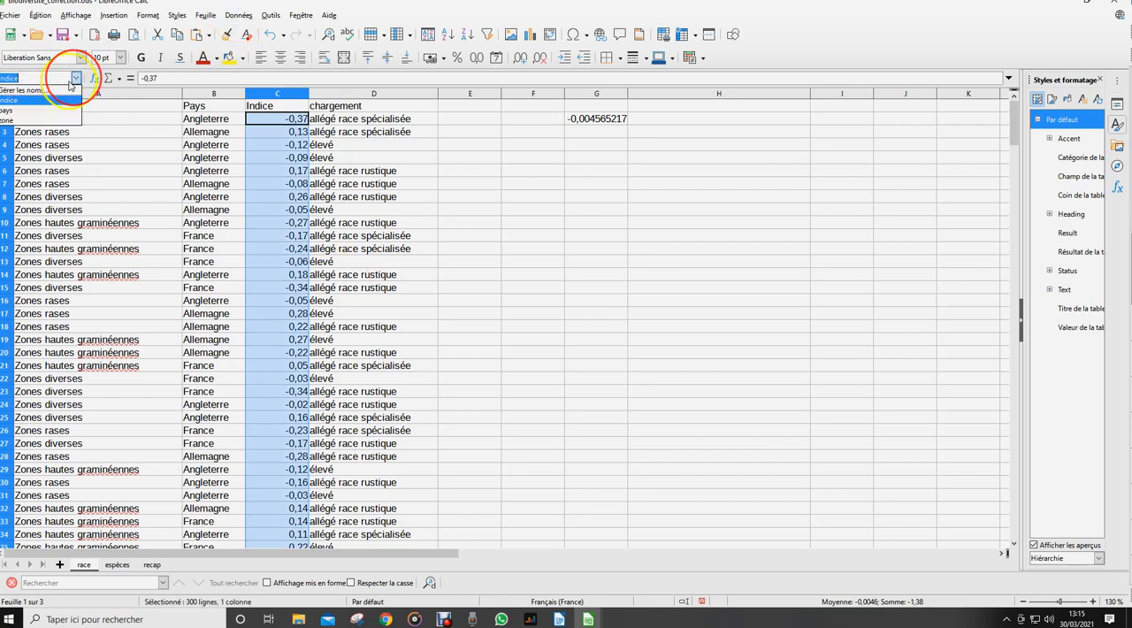
pyautogui.click(40, 113)
pyautogui.click(75, 80)
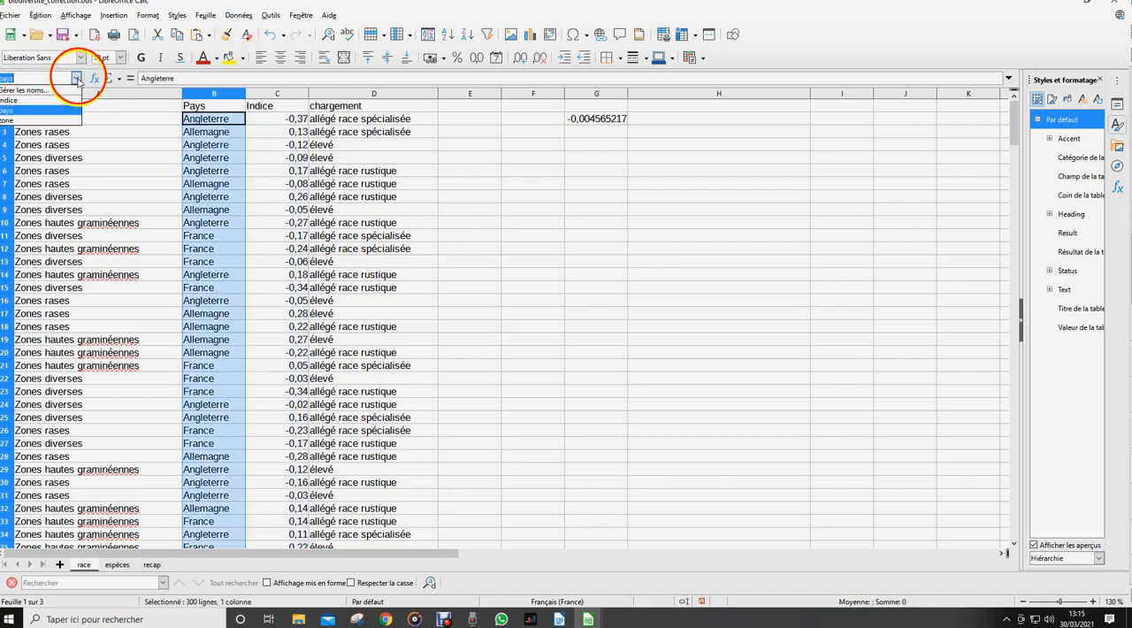
pyautogui.click(26, 125)
pyautogui.click(654, 168)
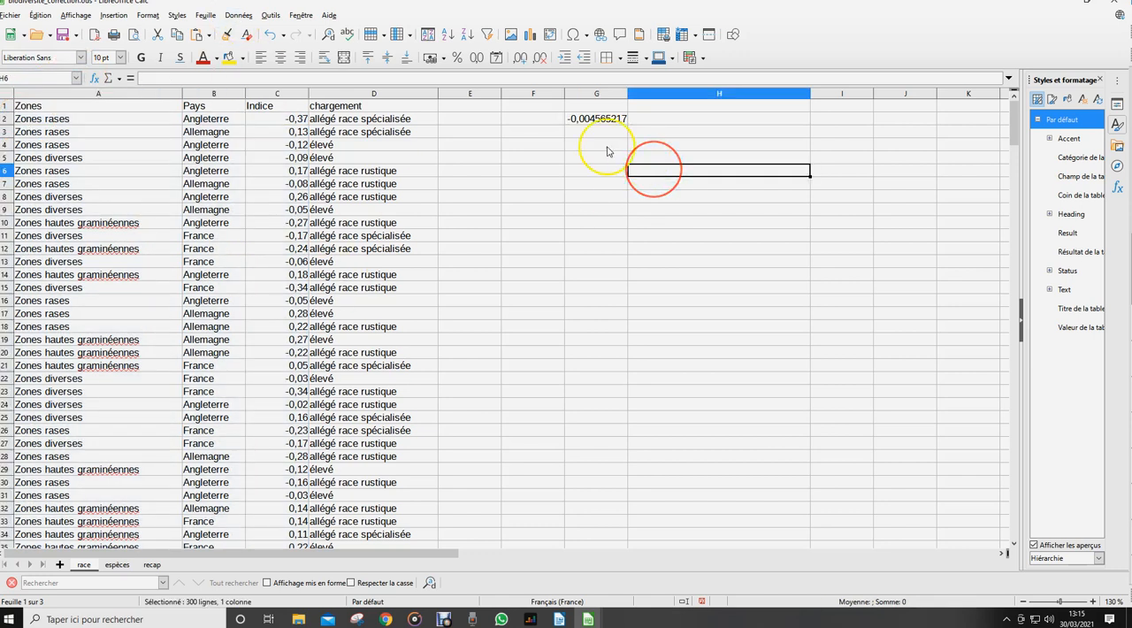
# Label the France average by entering "1a)" in cell F2
pyautogui.click(528, 120)
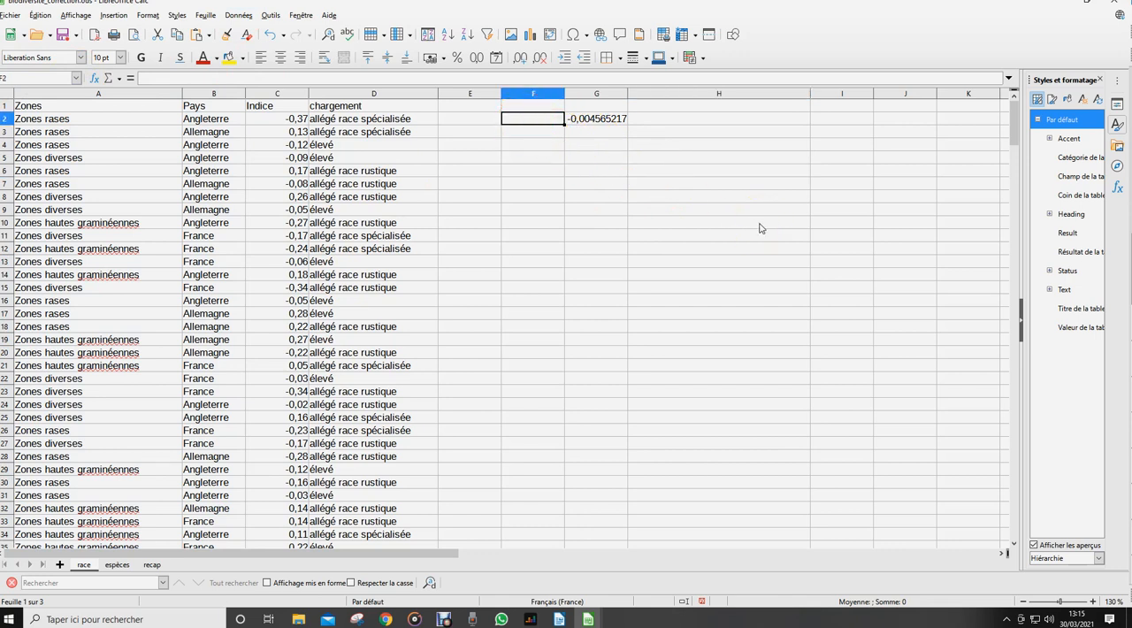
pyautogui.write('1a)')
pyautogui.click(653, 197)
# Start a pivot table from the race sheet's data range A1:D301
pyautogui.click(199, 146)
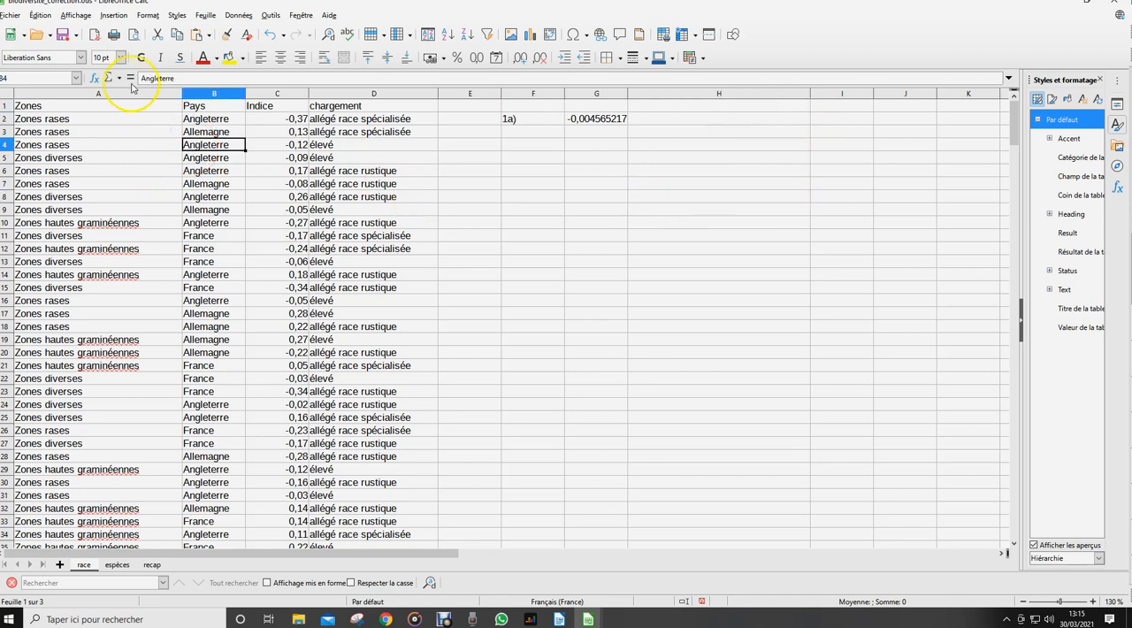
pyautogui.click(113, 15)
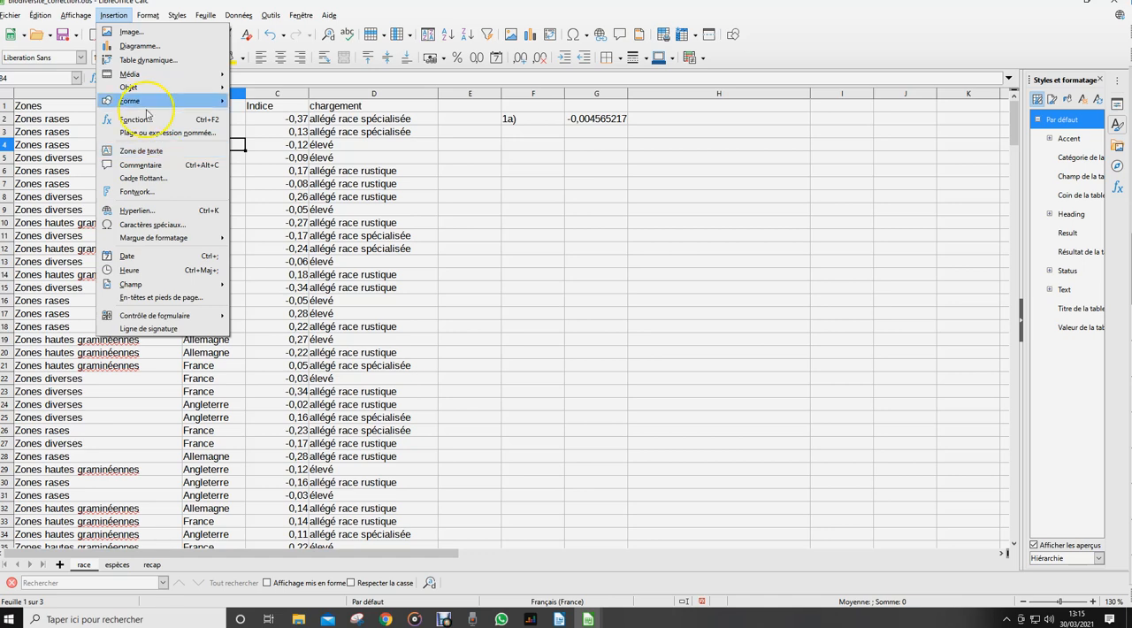
pyautogui.click(143, 59)
pyautogui.click(543, 345)
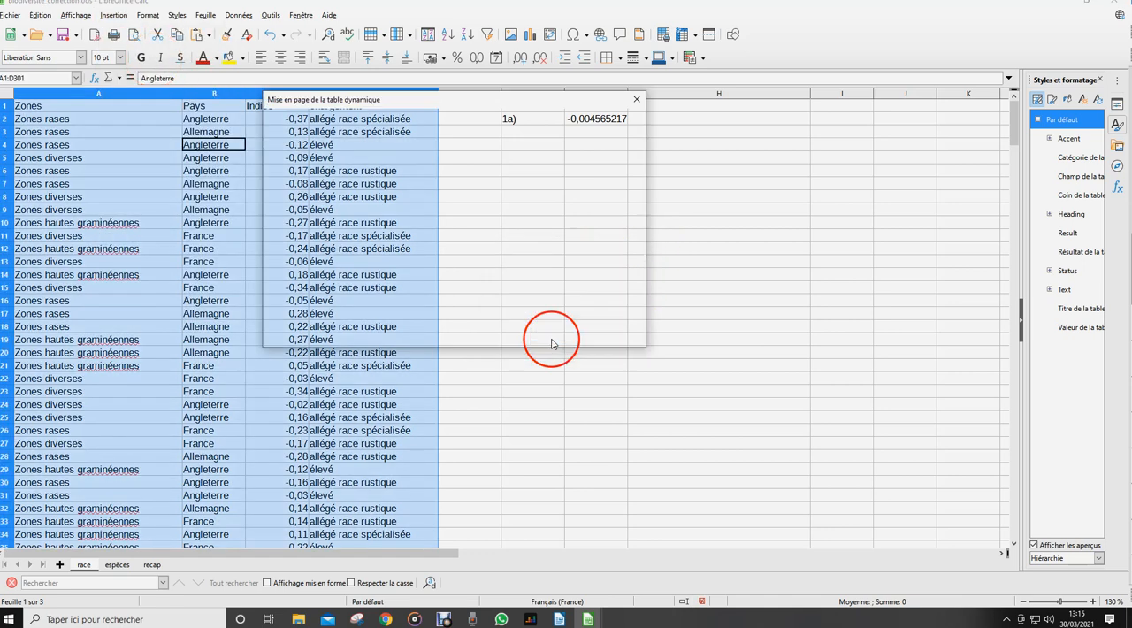
# Create the pivot table with Indice as the data field aggregated by Moyenne and Pays as the filter field
pyautogui.moveTo(549, 133); pyautogui.dragTo(421, 219)
pyautogui.doubleClick(408, 207)
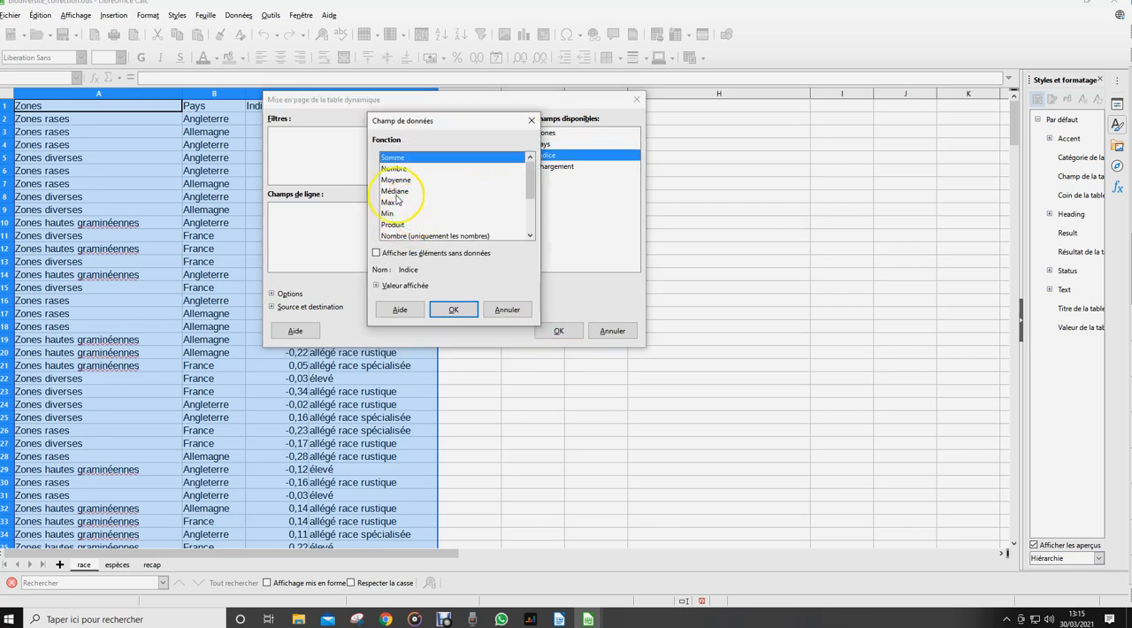
pyautogui.click(395, 181)
pyautogui.click(452, 309)
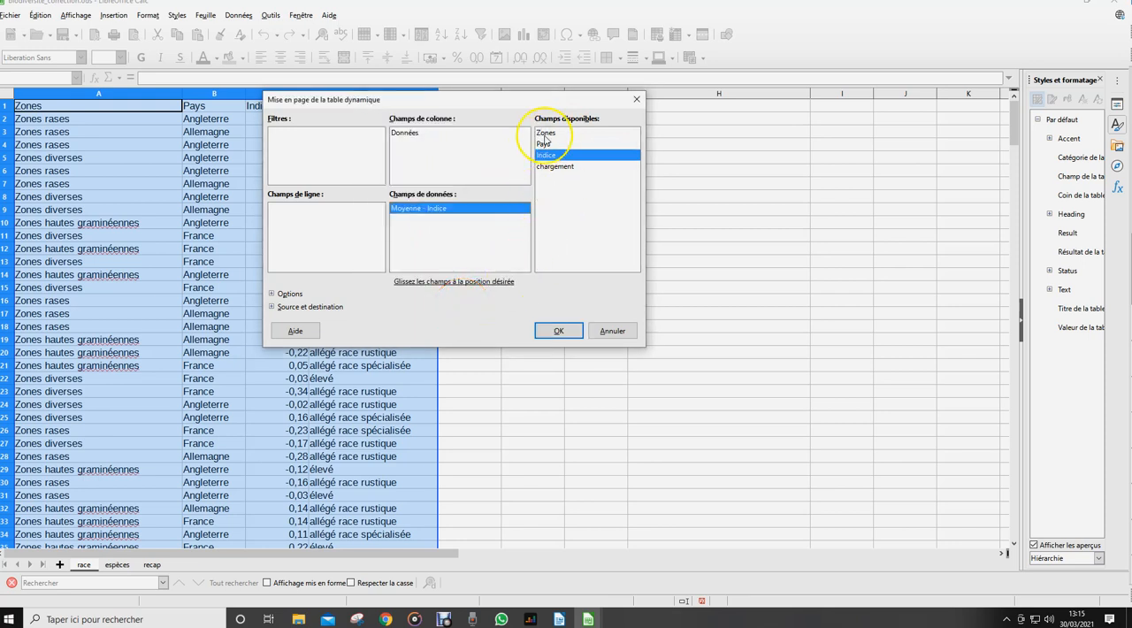
pyautogui.moveTo(542, 146); pyautogui.dragTo(316, 151)
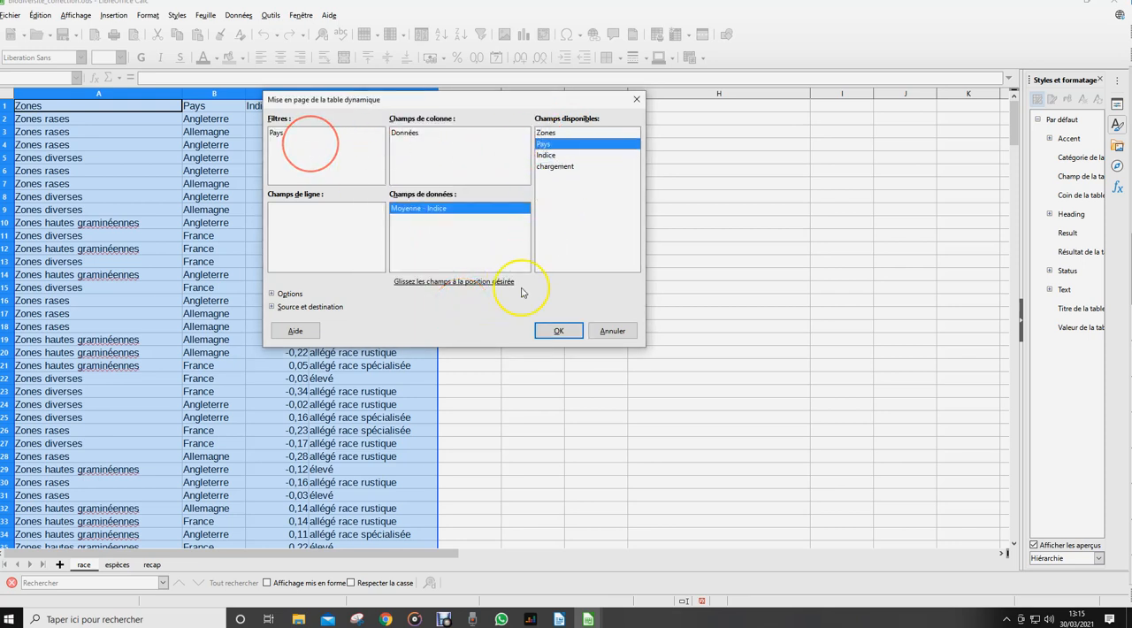
pyautogui.click(558, 329)
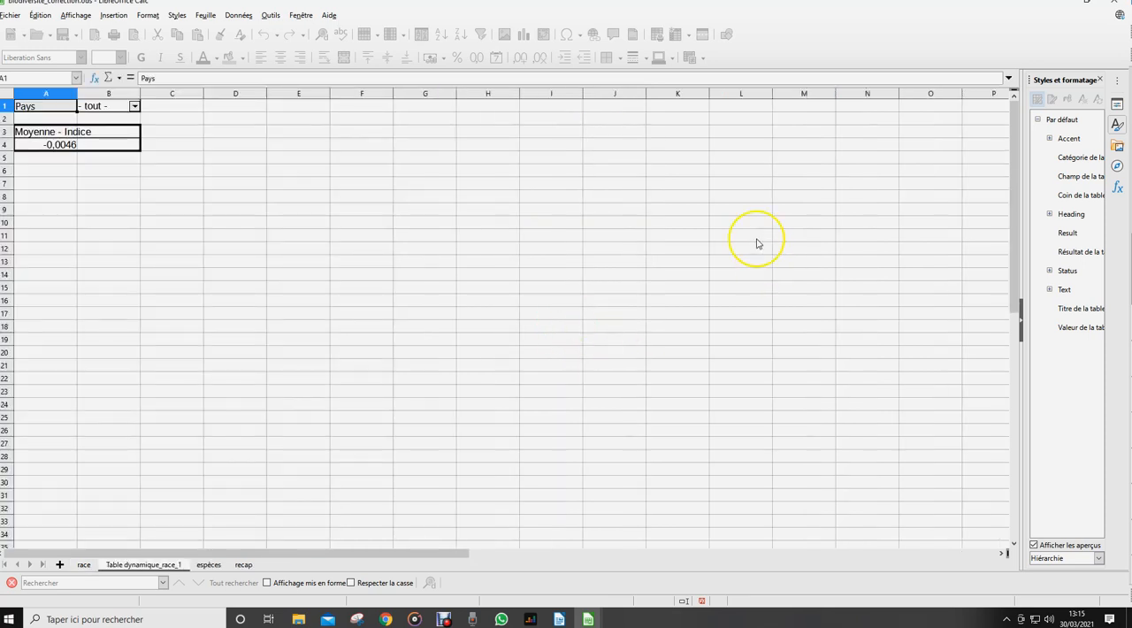
# Filter the pivot table's Pays field to France only
pyautogui.click(135, 106)
pyautogui.click(88, 164)
pyautogui.click(87, 174)
pyautogui.click(107, 292)
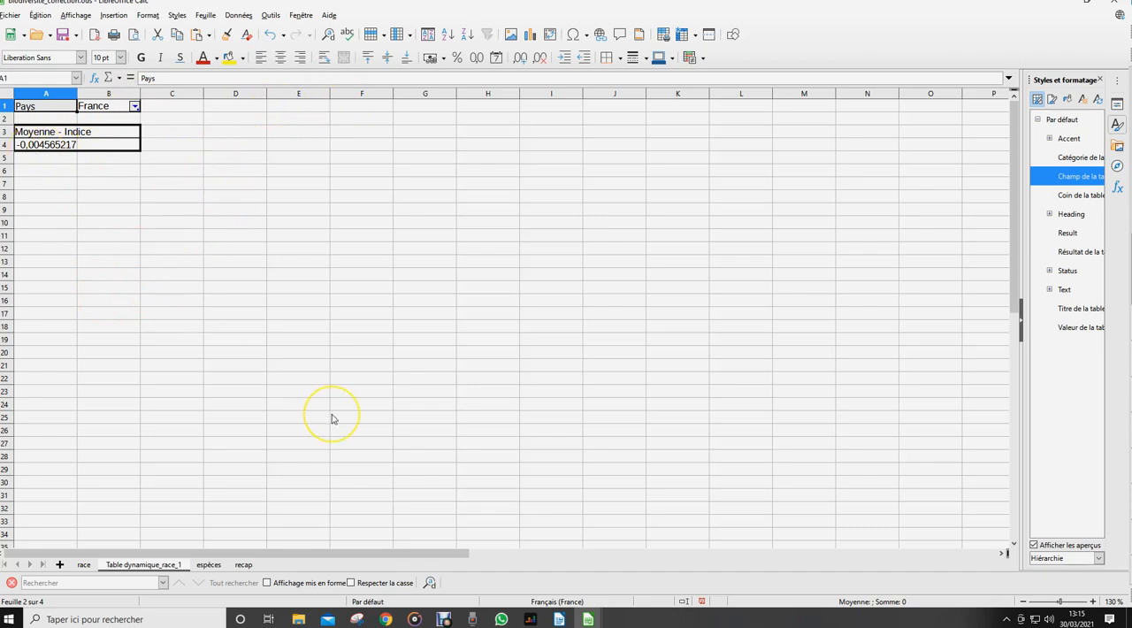
# Enter the label "b)" in cell F3 of the race sheet
pyautogui.click(83, 564)
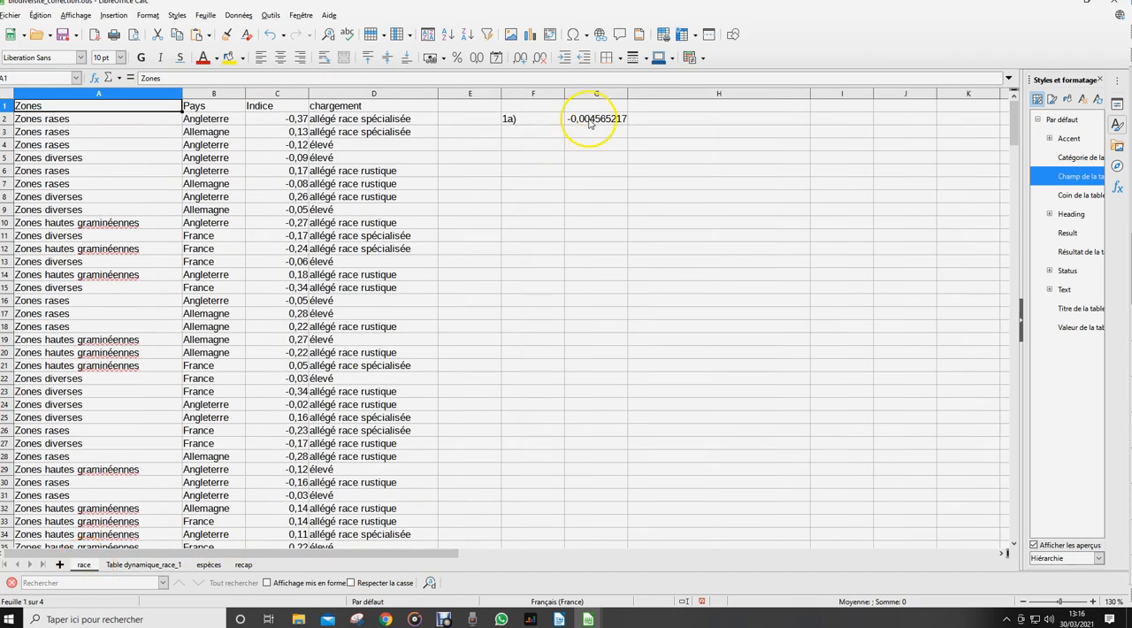
pyautogui.click(511, 132)
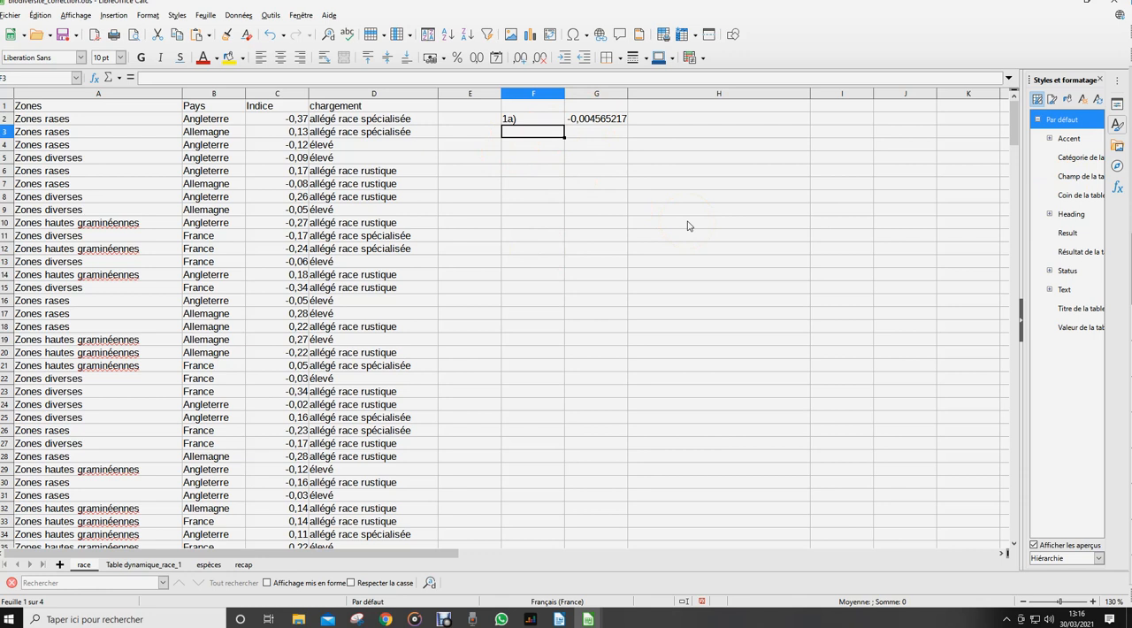
pyautogui.write('b')
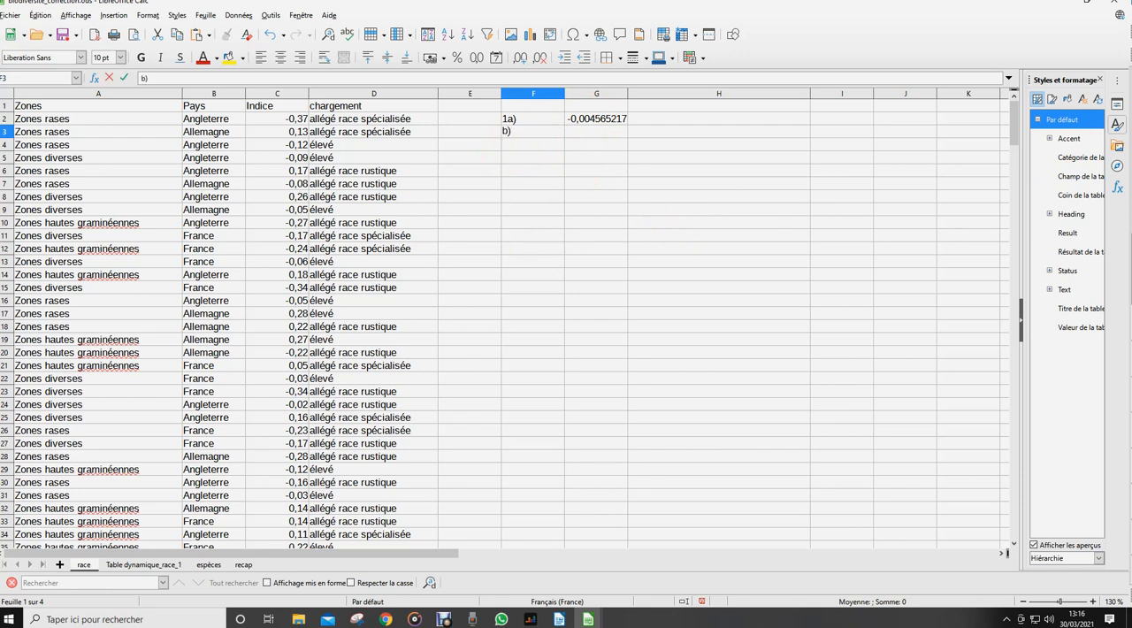
pyautogui.write(')')
# Enter the formula =moyenne.si.ens(indice;pays;"France";zone;"Zones rases") in cell G3
pyautogui.click(592, 132)
pyautogui.write('=moyenne.')
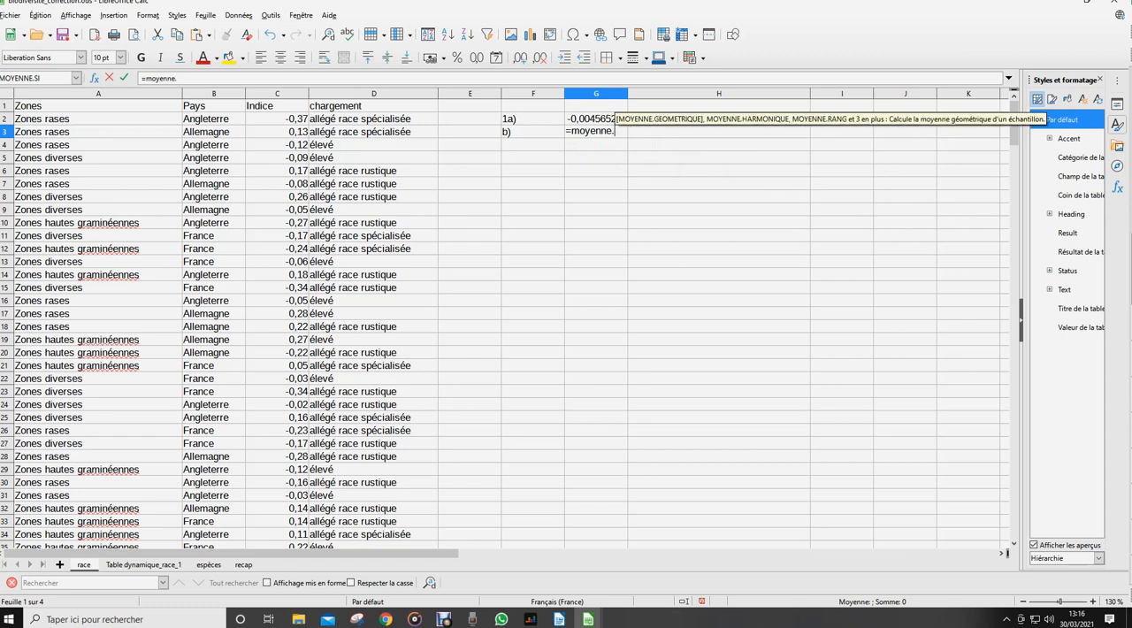
pyautogui.write('si.e')
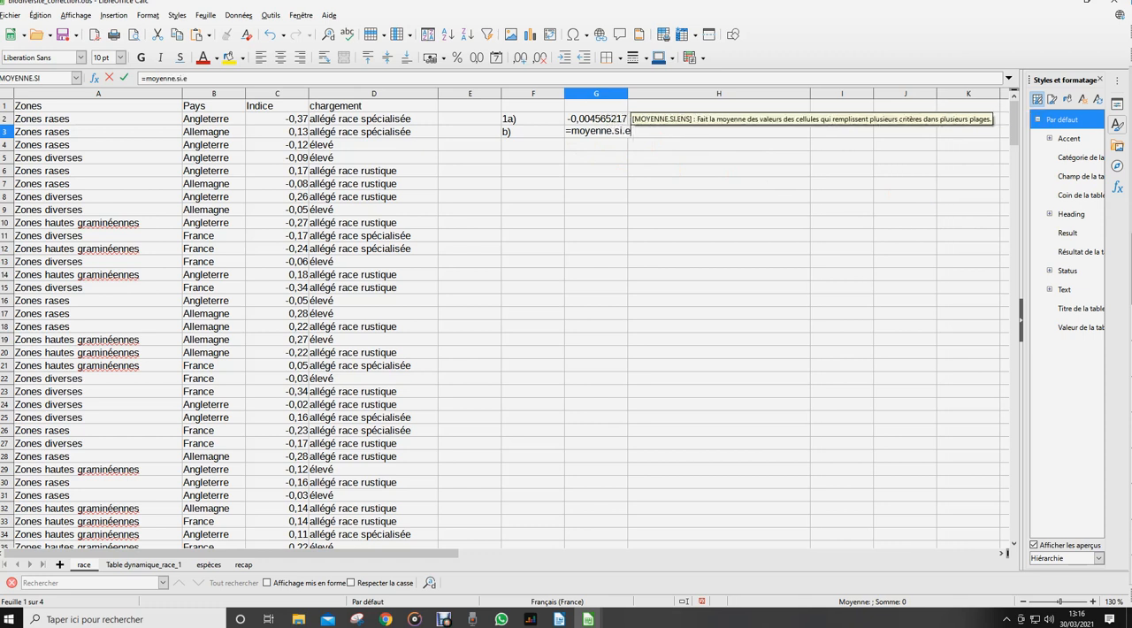
pyautogui.write('ns(')
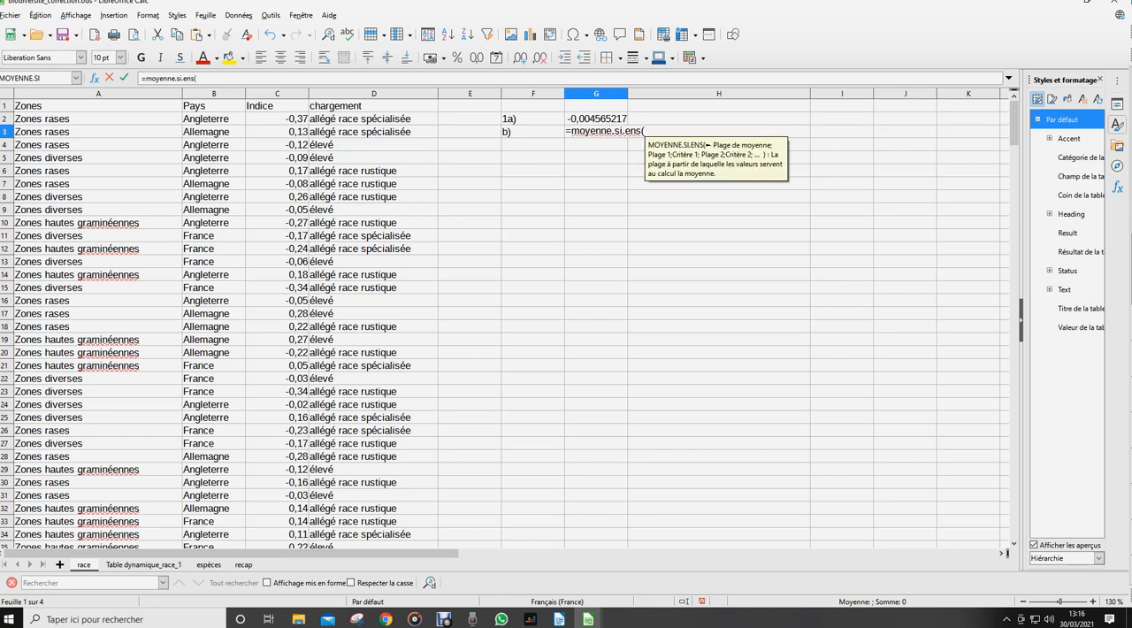
pyautogui.write('indice')
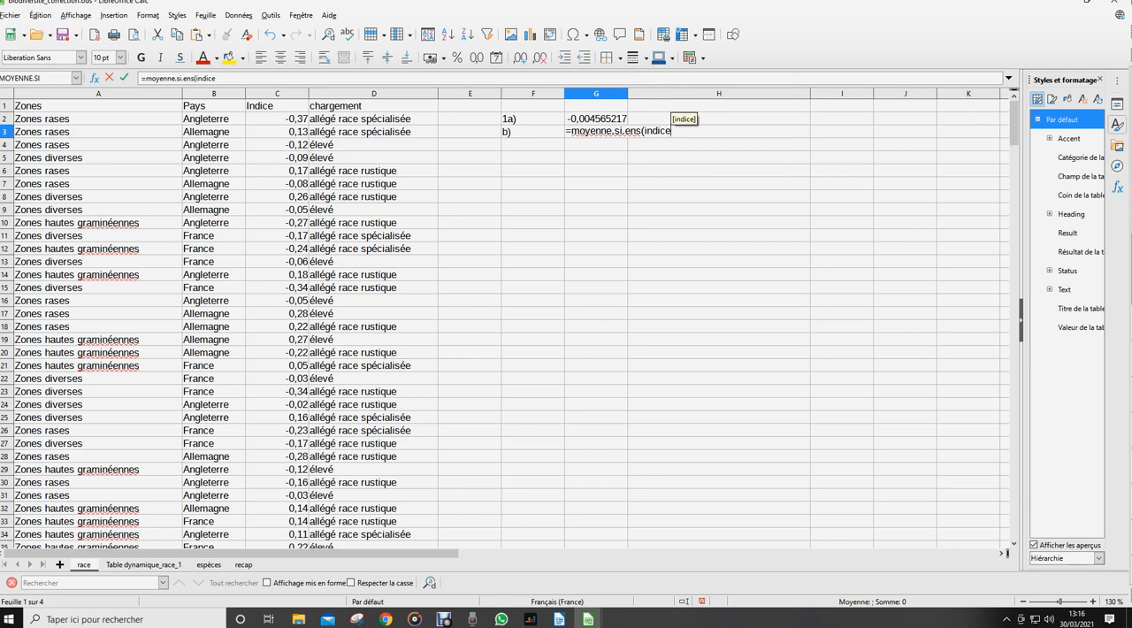
pyautogui.write(';pa')
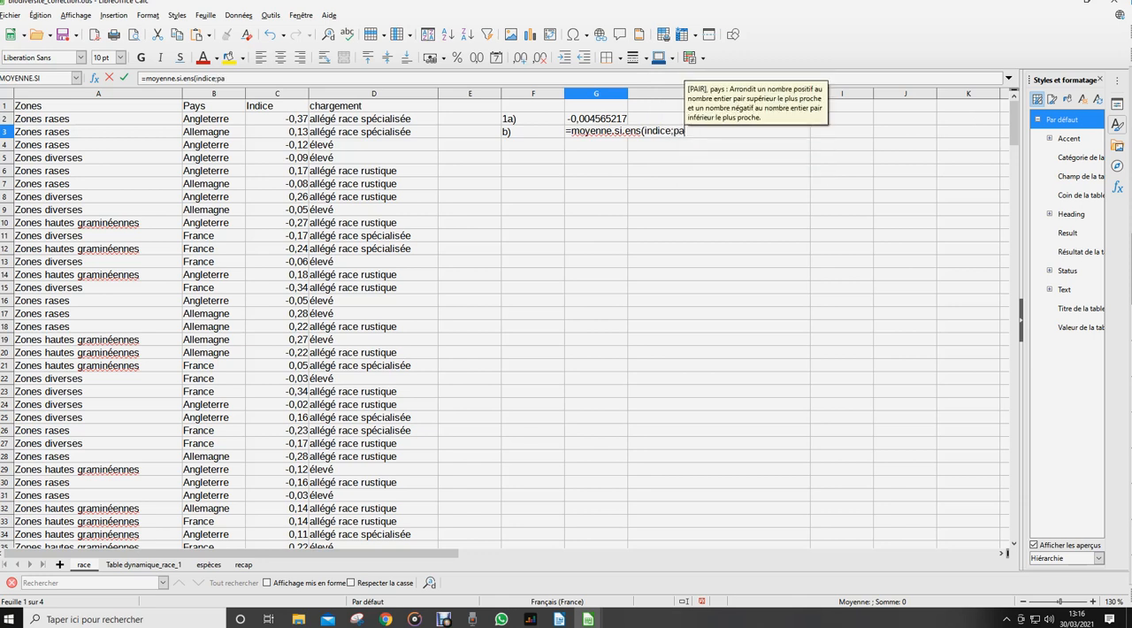
pyautogui.write('ys;"Fr')
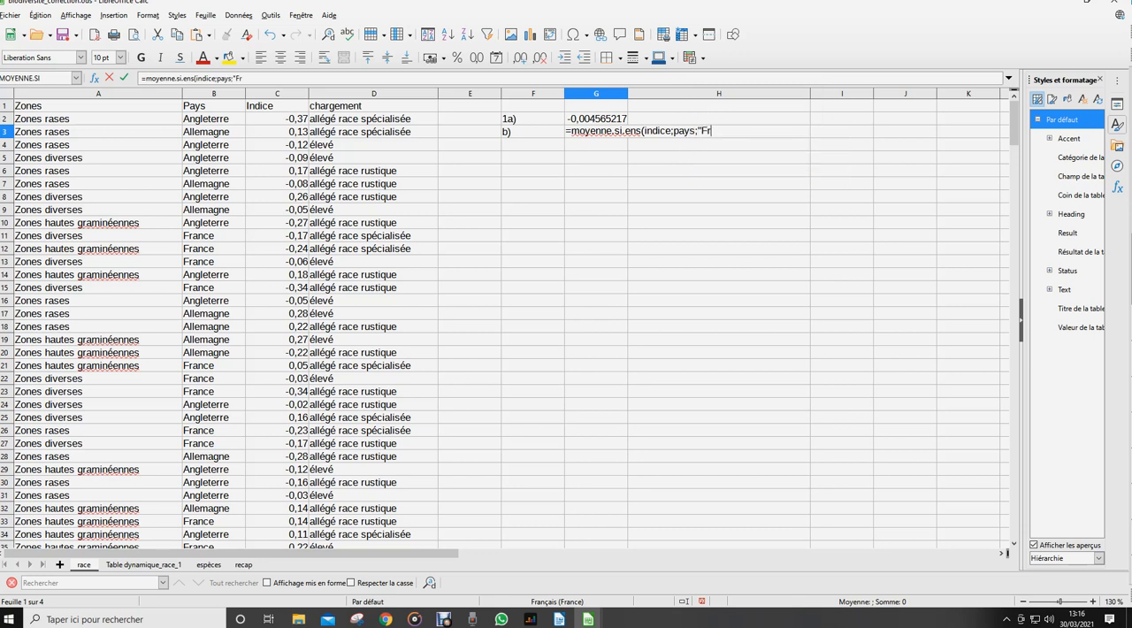
pyautogui.write('ance";')
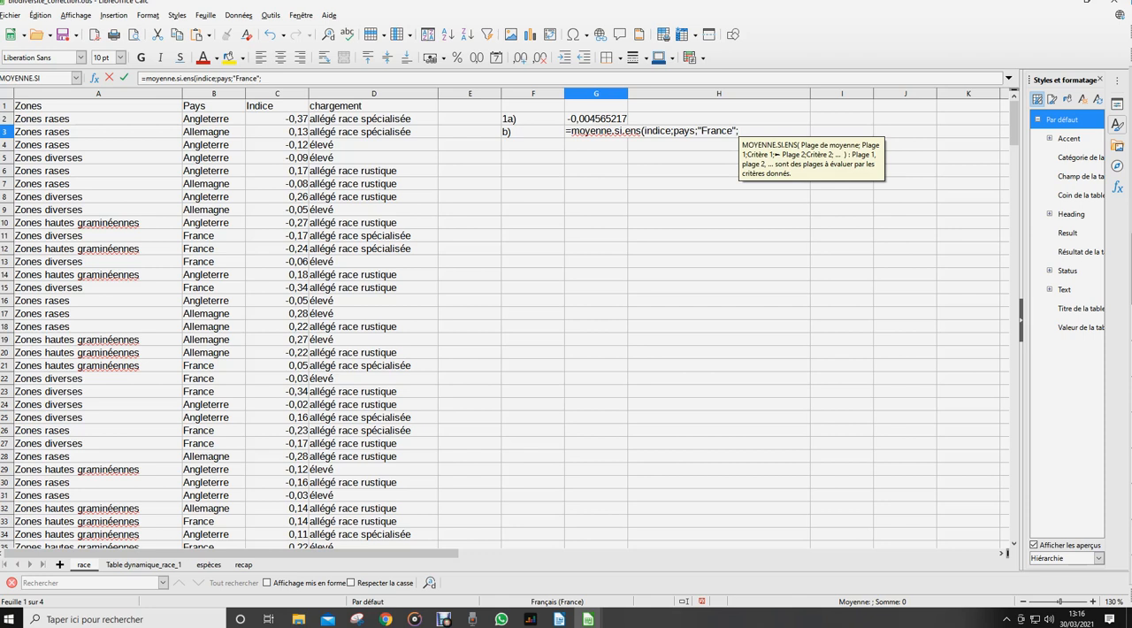
pyautogui.write('zone')
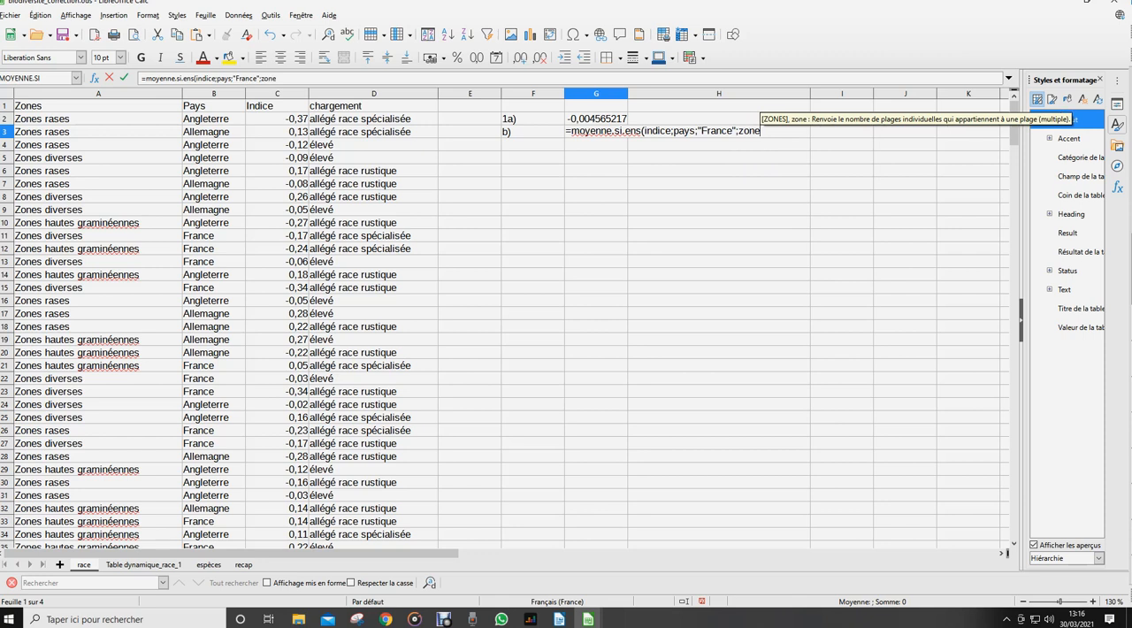
pyautogui.write(';"Zone')
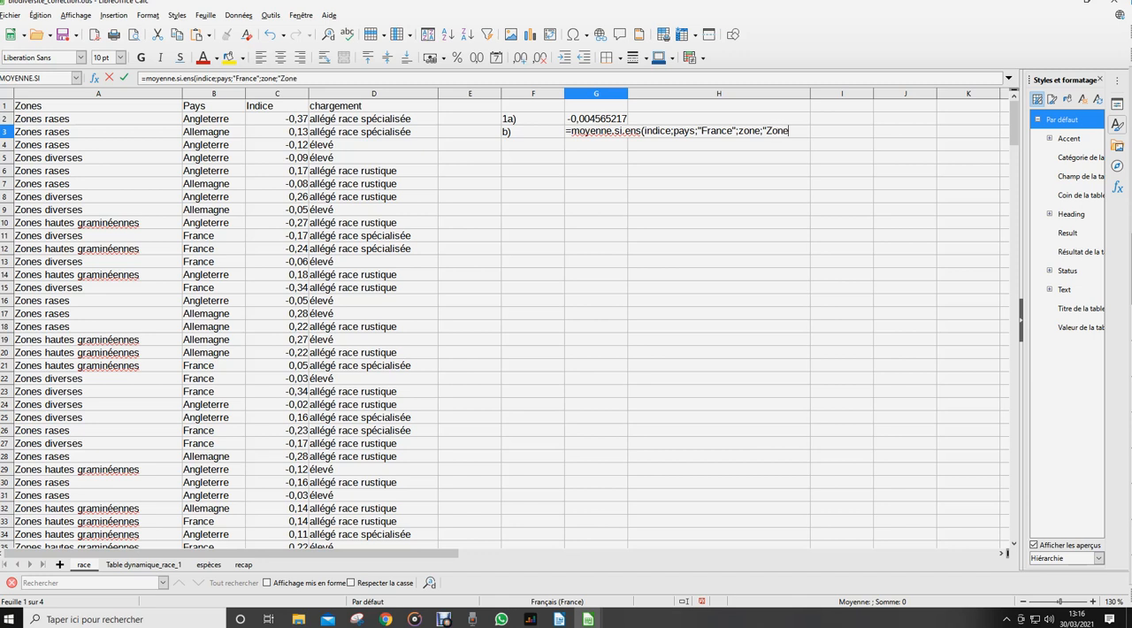
pyautogui.write('s rases")')
pyautogui.press('Return')
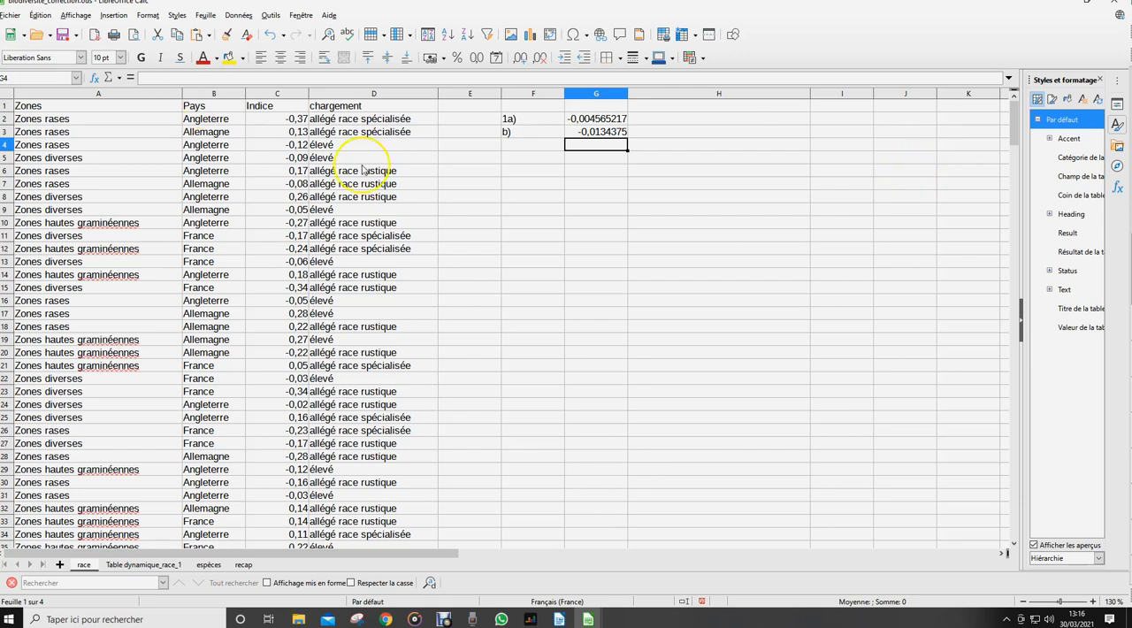
# Add Zones as a row field to the pivot table on Table dynamique_race_1, then return to the race sheet
pyautogui.click(108, 564)
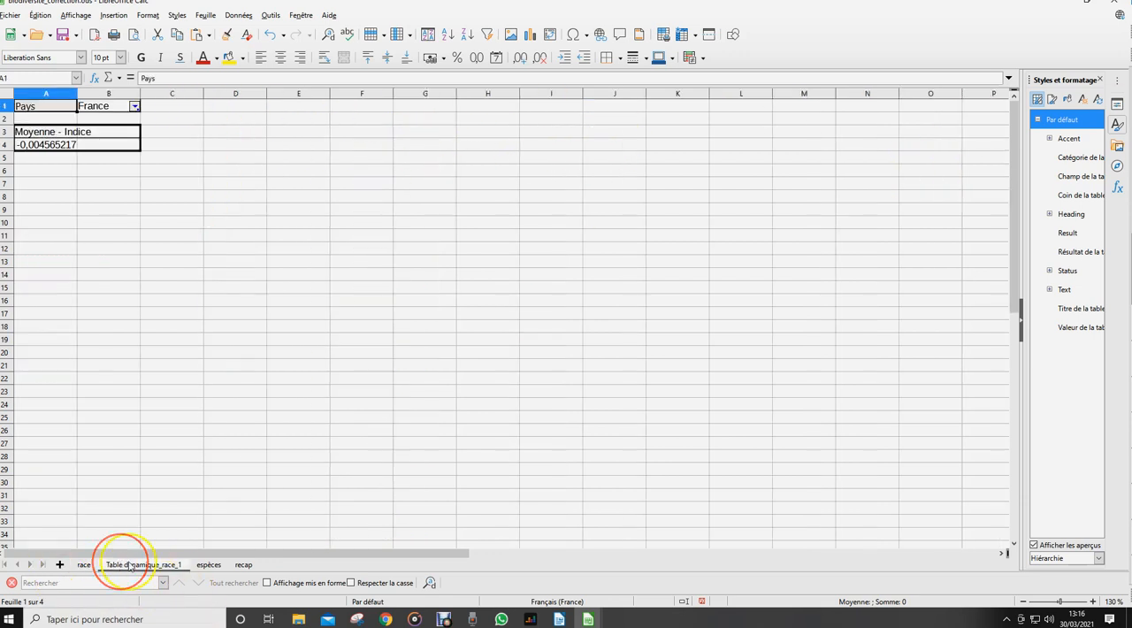
pyautogui.rightClick(122, 138)
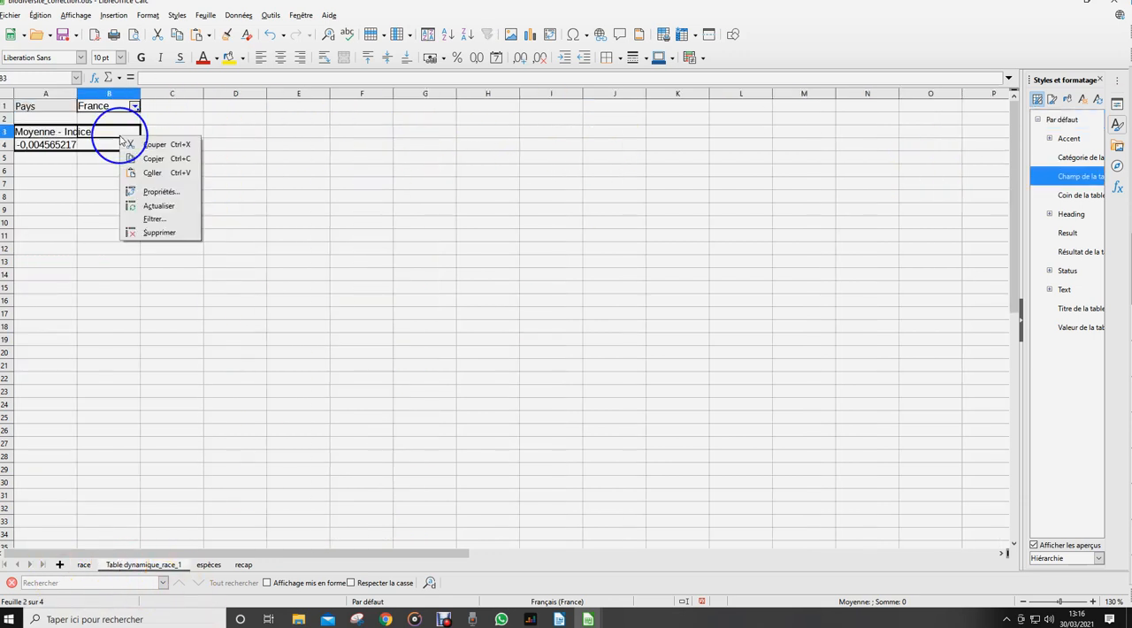
pyautogui.click(159, 192)
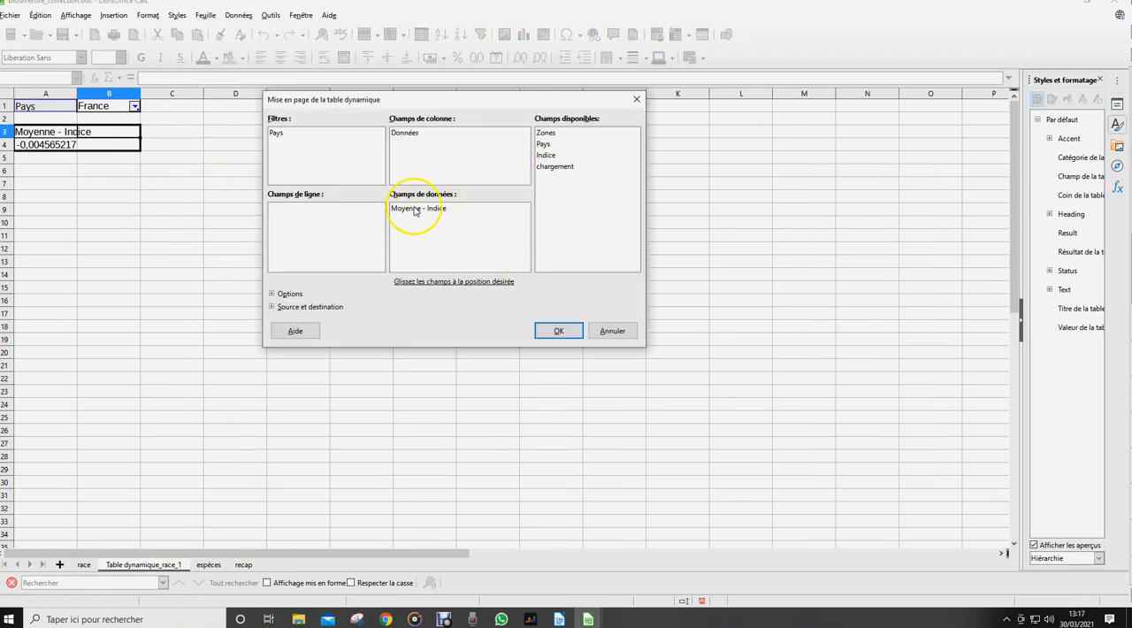
pyautogui.moveTo(545, 133); pyautogui.dragTo(309, 215)
pyautogui.click(554, 330)
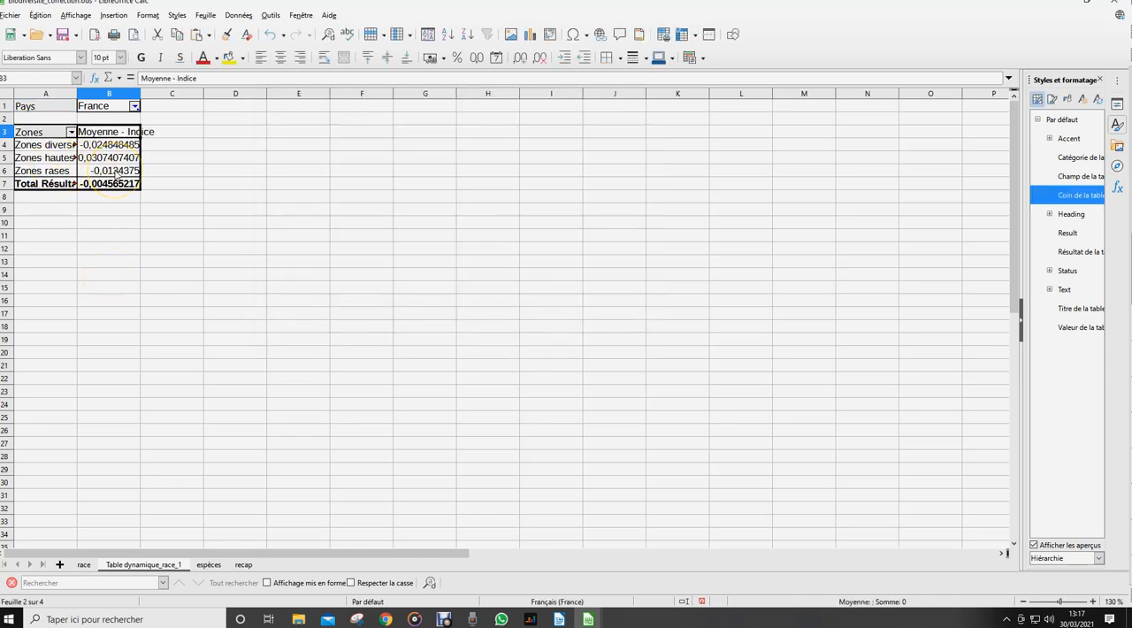
pyautogui.click(84, 564)
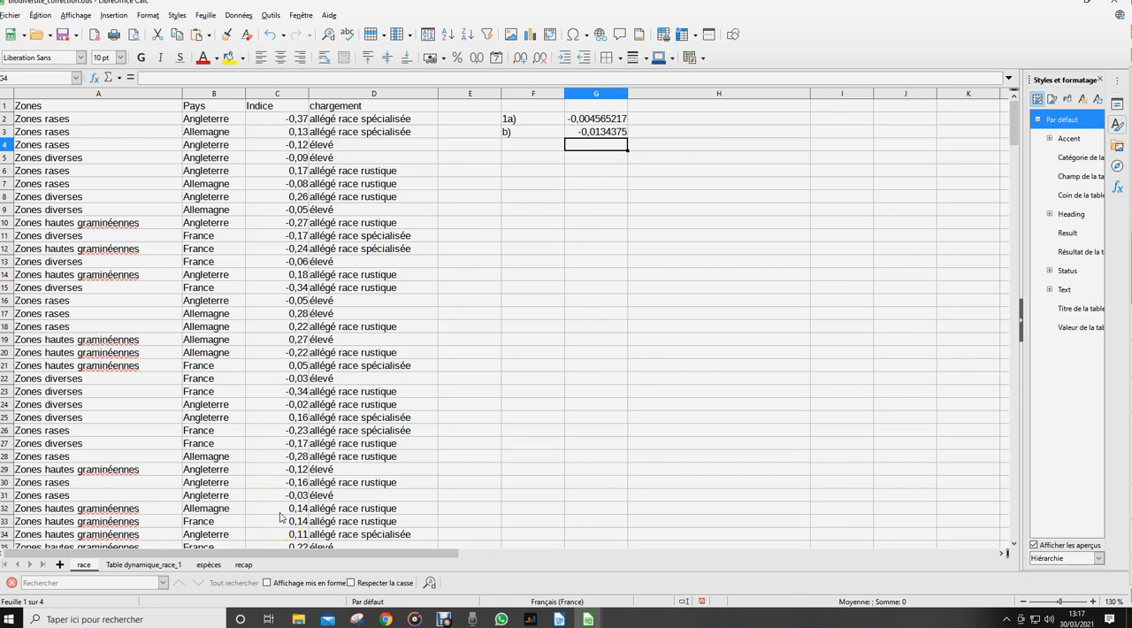
# Rearrange the pivot table with Pays as row field, Zones as column field and Zones as the only data field
pyautogui.click(144, 563)
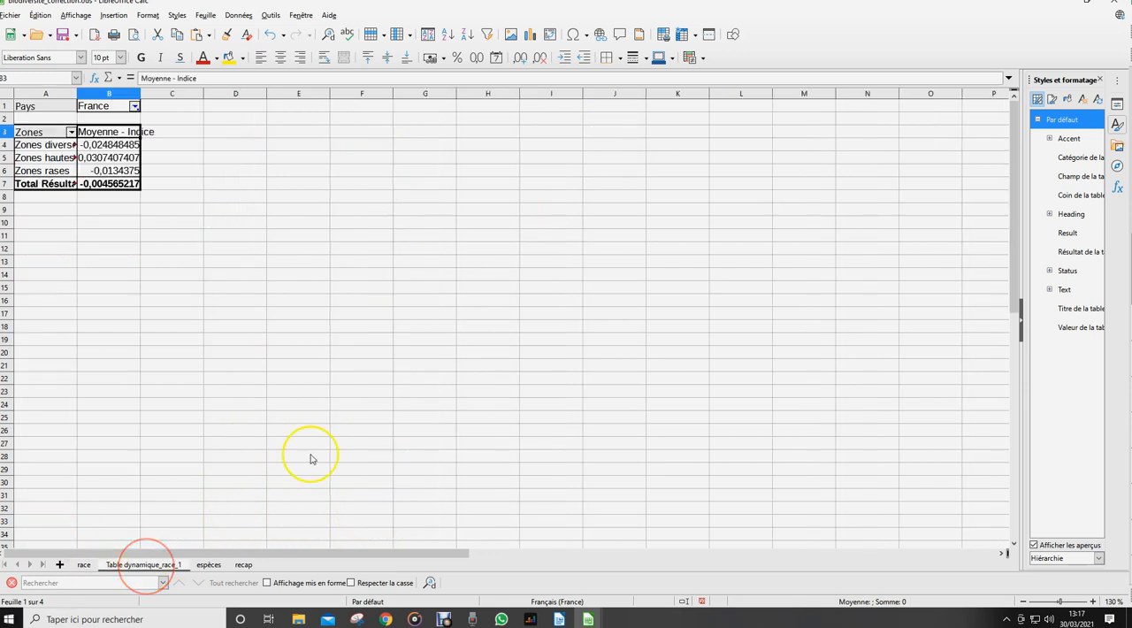
pyautogui.rightClick(106, 157)
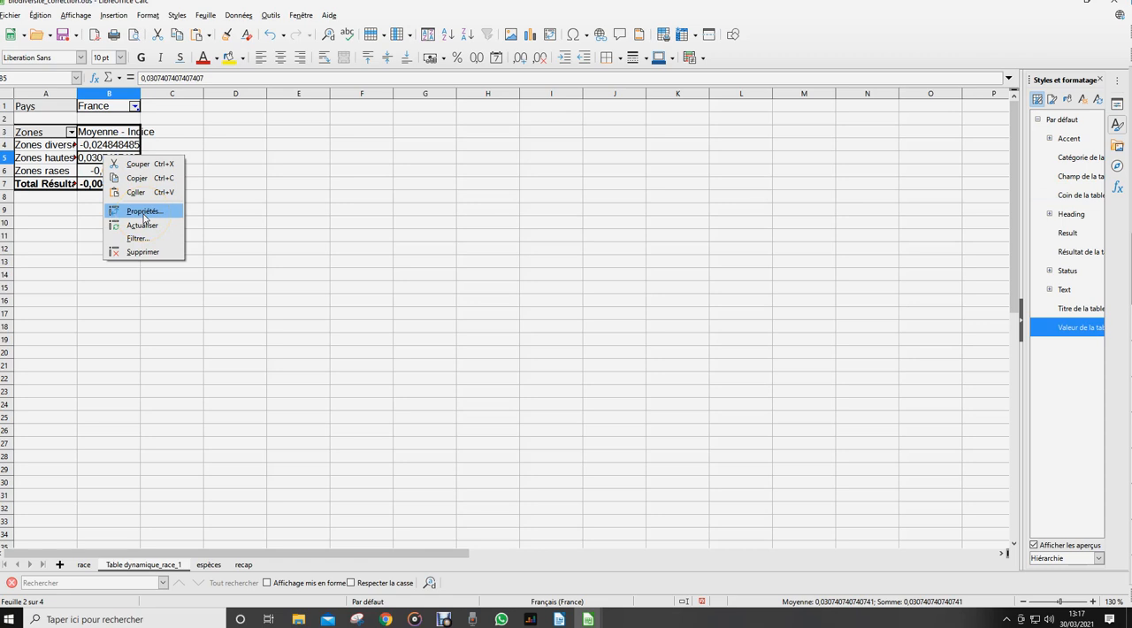
pyautogui.click(115, 212)
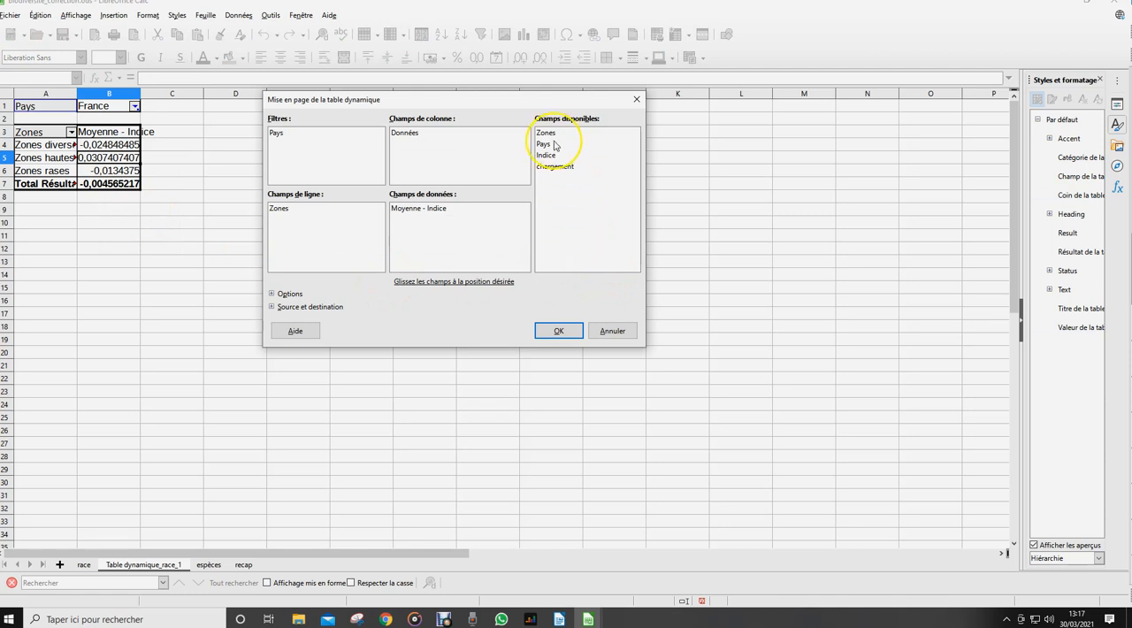
pyautogui.moveTo(546, 133); pyautogui.dragTo(588, 209)
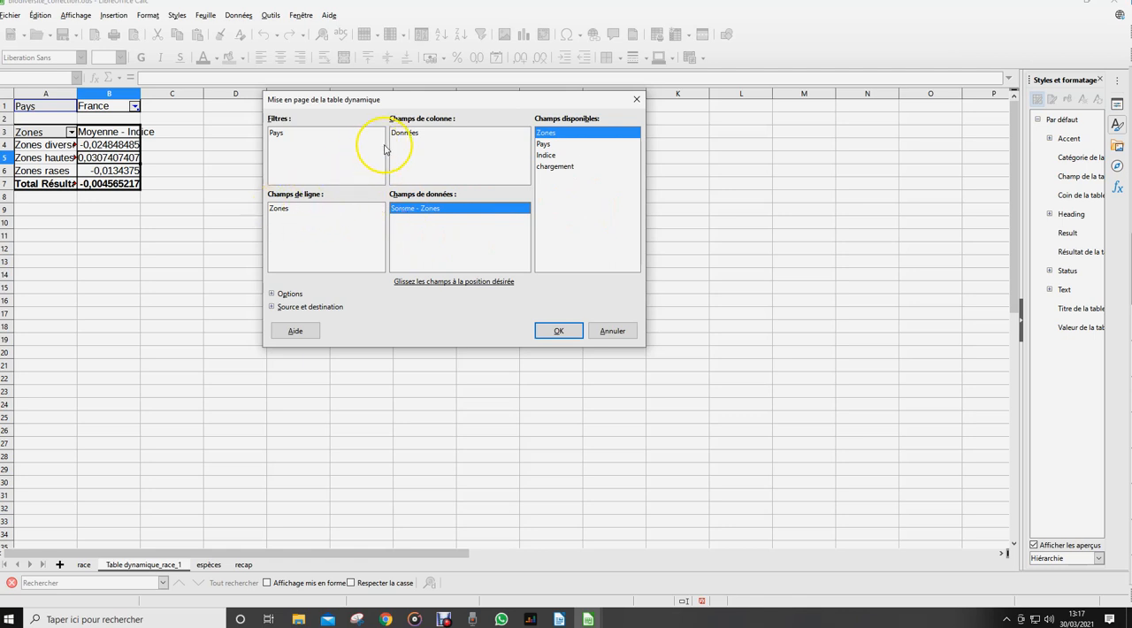
pyautogui.moveTo(281, 137); pyautogui.dragTo(409, 152)
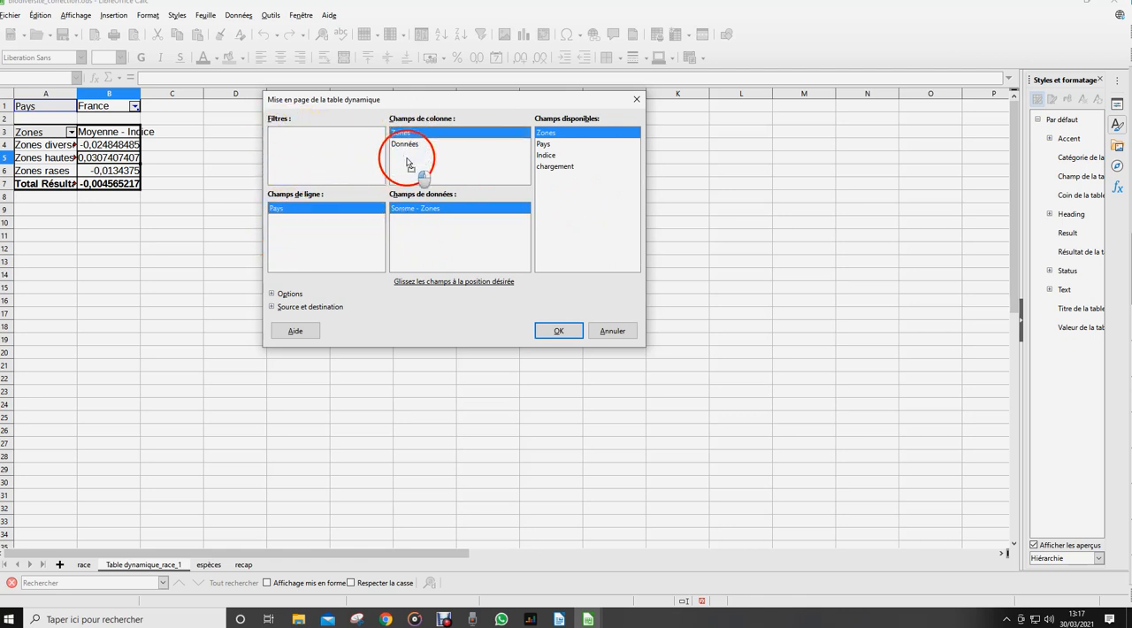
pyautogui.click(570, 338)
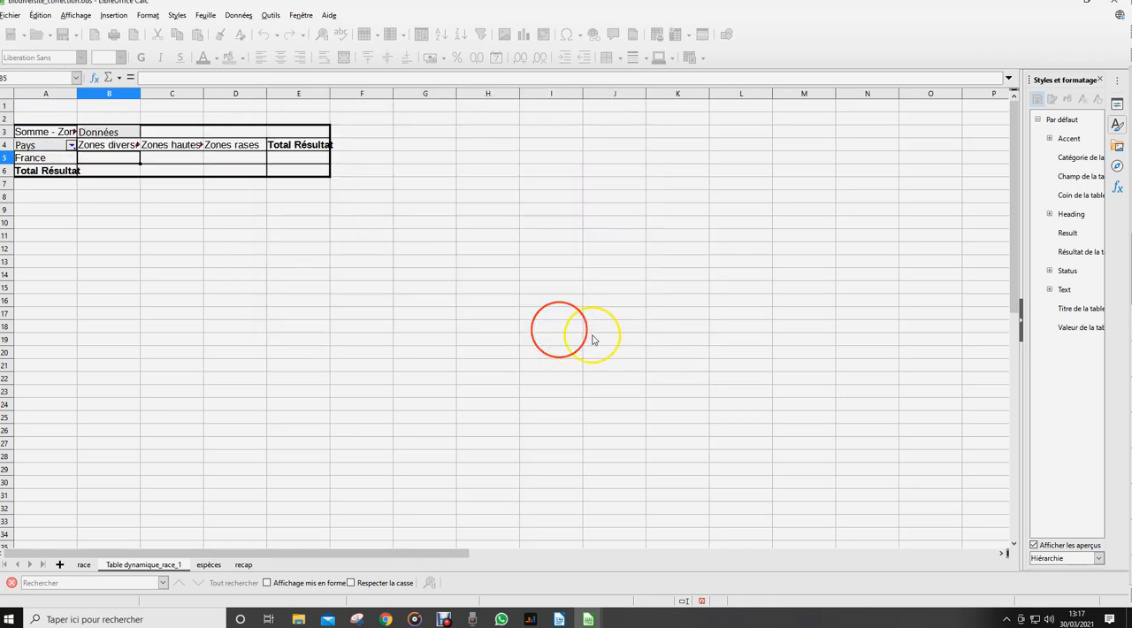
# Aggregate the pivot table's Zones data field with Nombre and include all countries in the Pays filter
pyautogui.click(131, 157)
pyautogui.rightClick(129, 159)
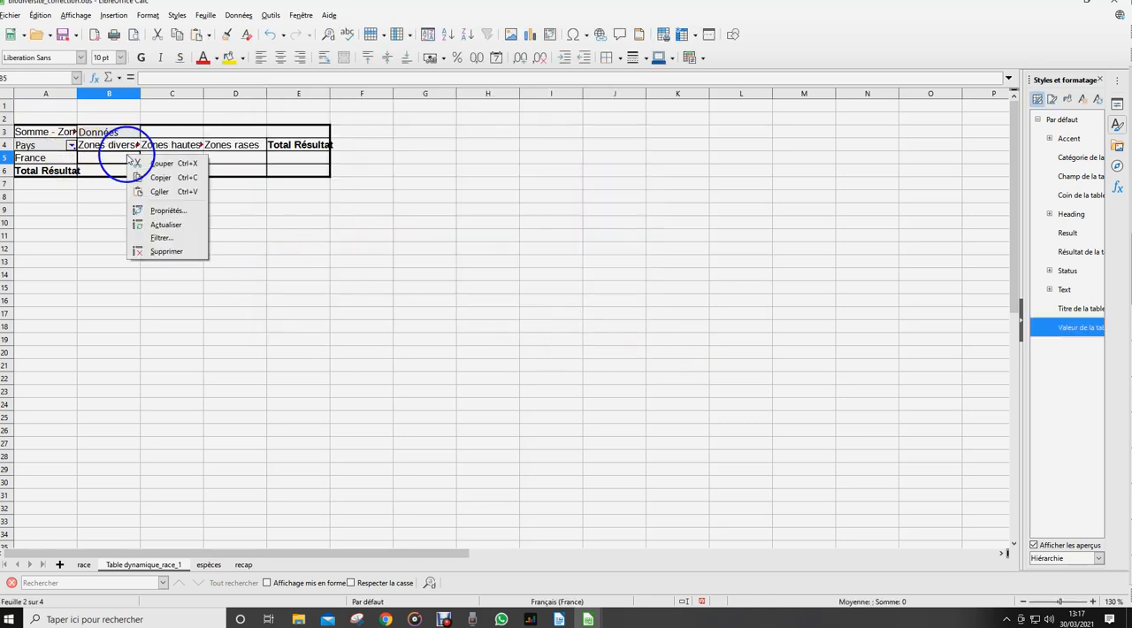
pyautogui.click(164, 211)
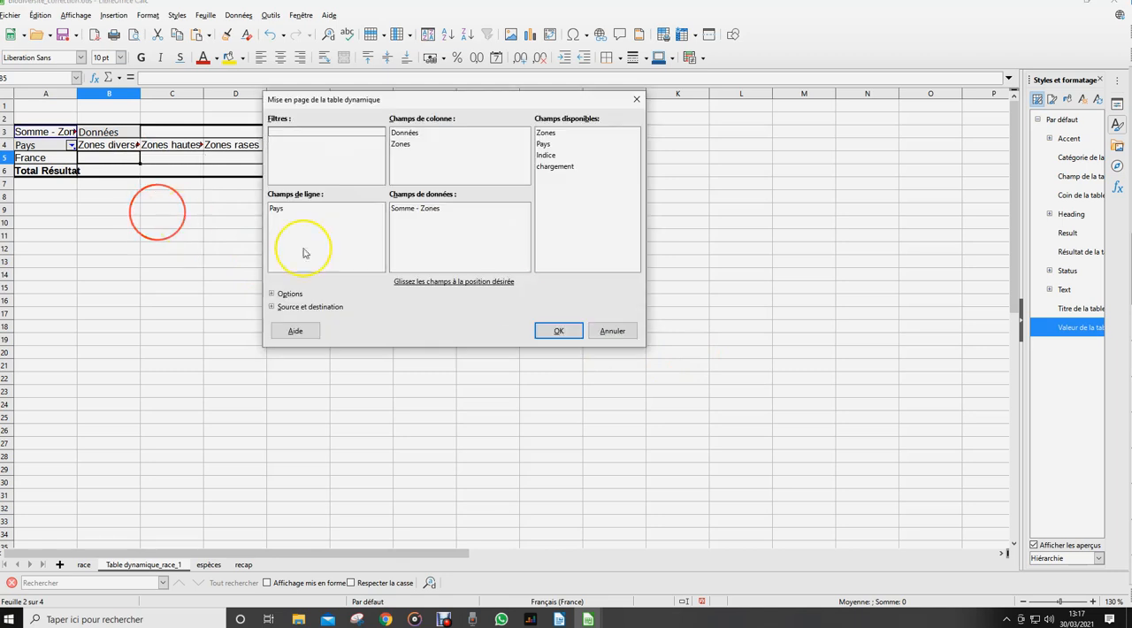
pyautogui.click(399, 210)
pyautogui.doubleClick(399, 212)
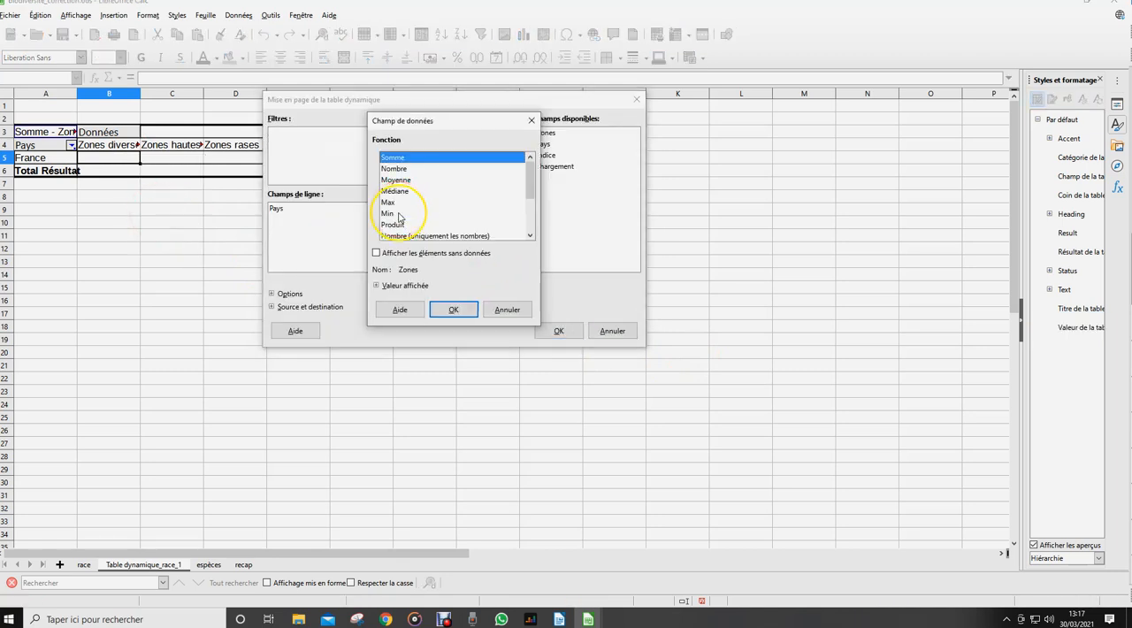
pyautogui.click(394, 168)
pyautogui.click(451, 309)
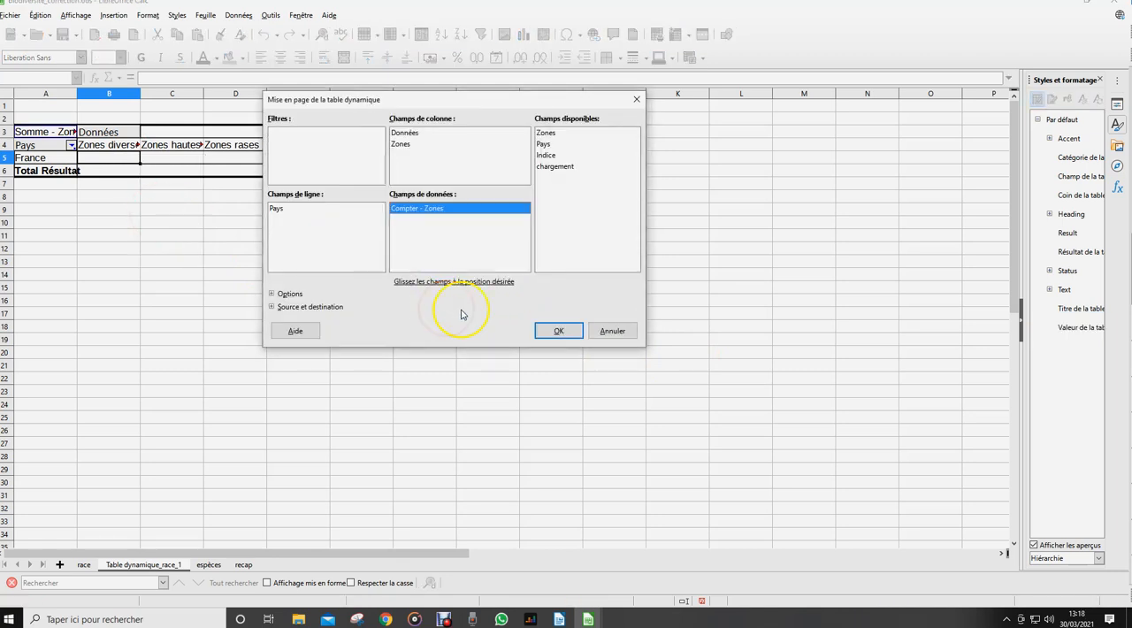
pyautogui.click(555, 331)
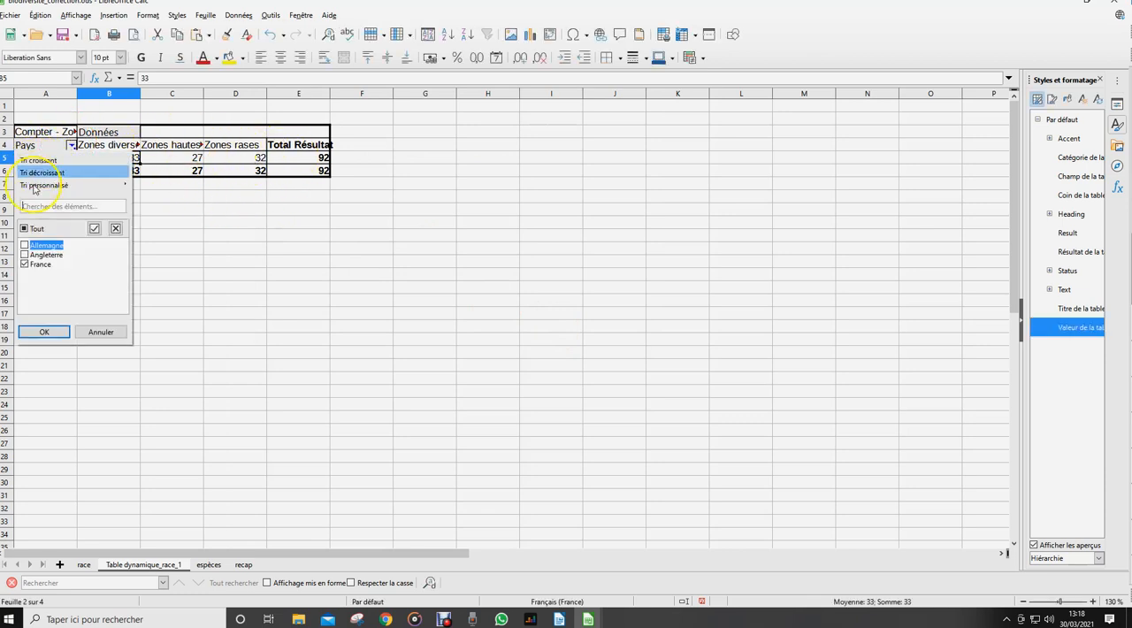
pyautogui.click(25, 229)
pyautogui.click(42, 331)
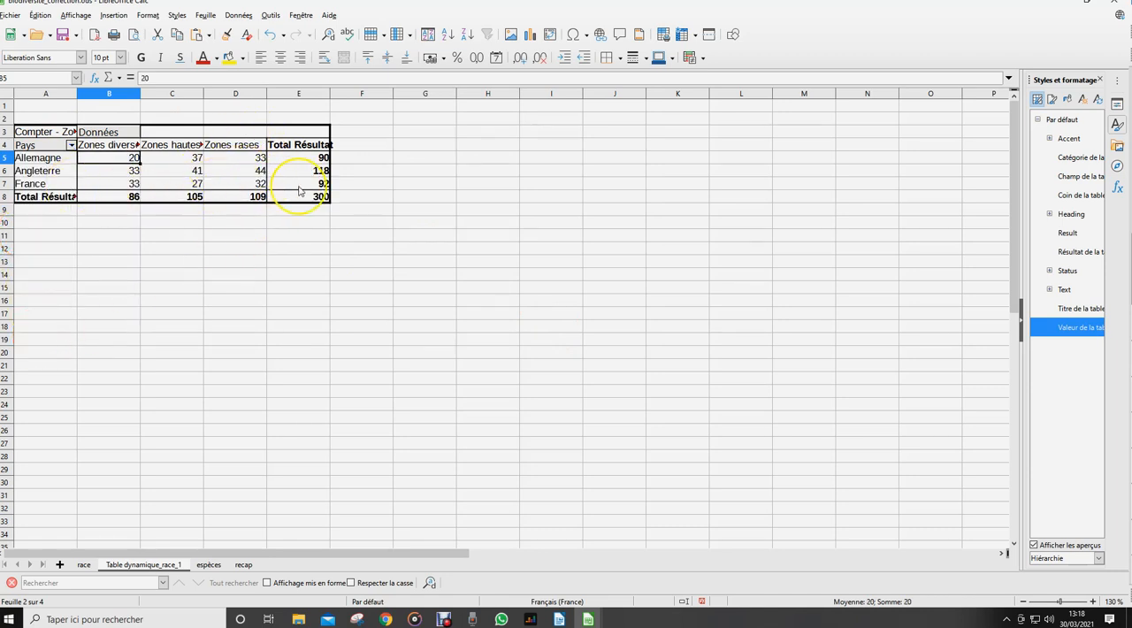
# Display the pivot table's Zones counts as % de la ligne
pyautogui.rightClick(239, 171)
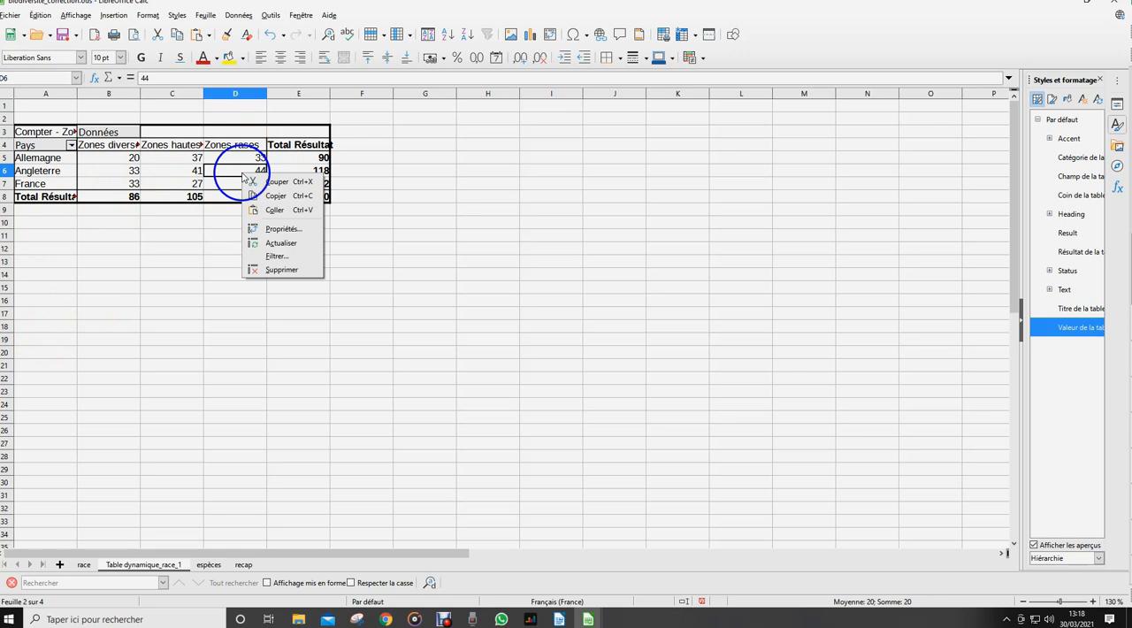
pyautogui.click(283, 232)
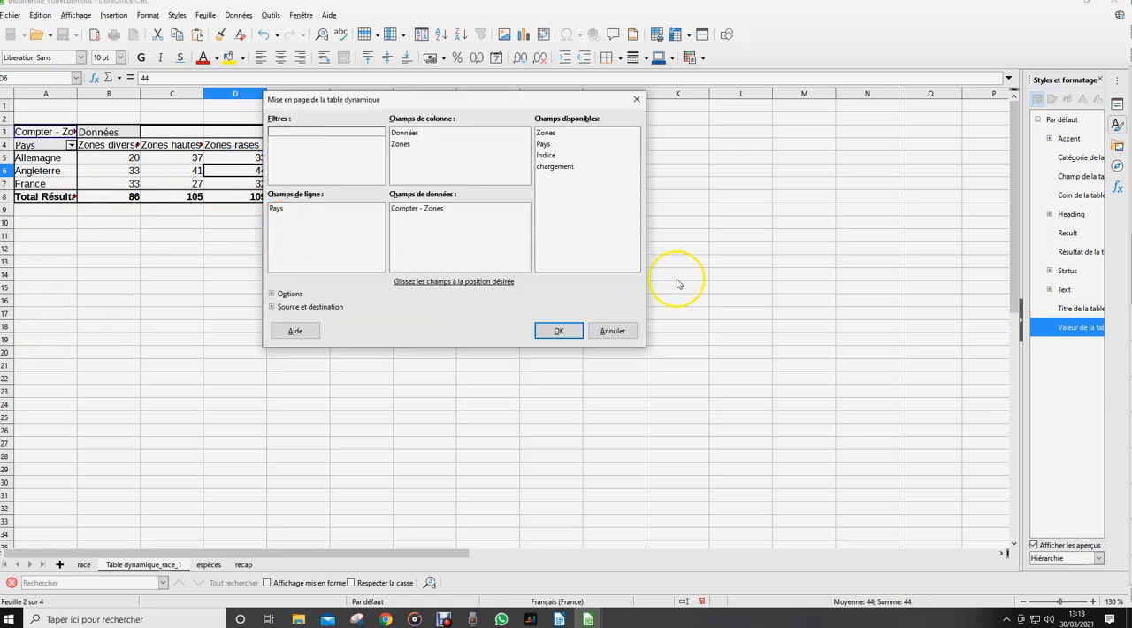
pyautogui.doubleClick(419, 212)
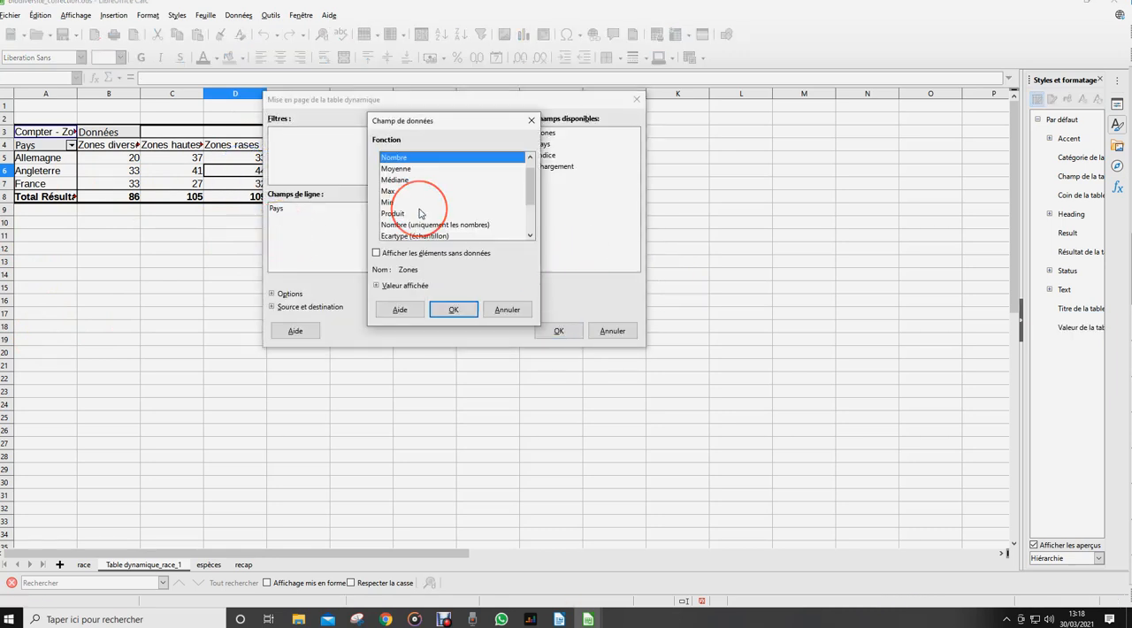
pyautogui.click(376, 286)
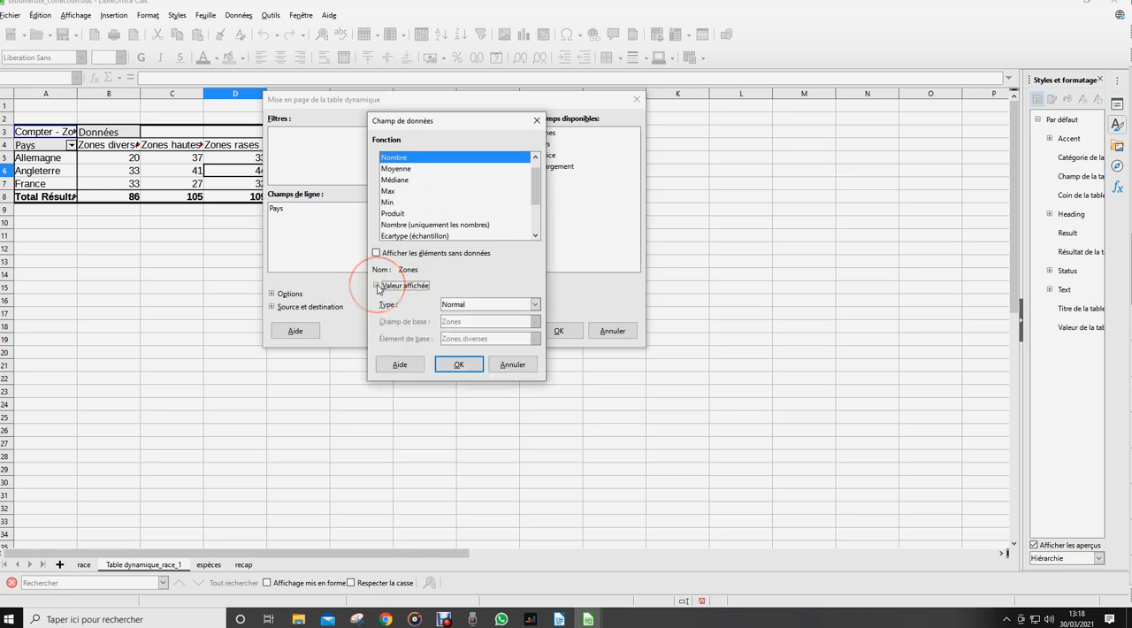
pyautogui.click(535, 305)
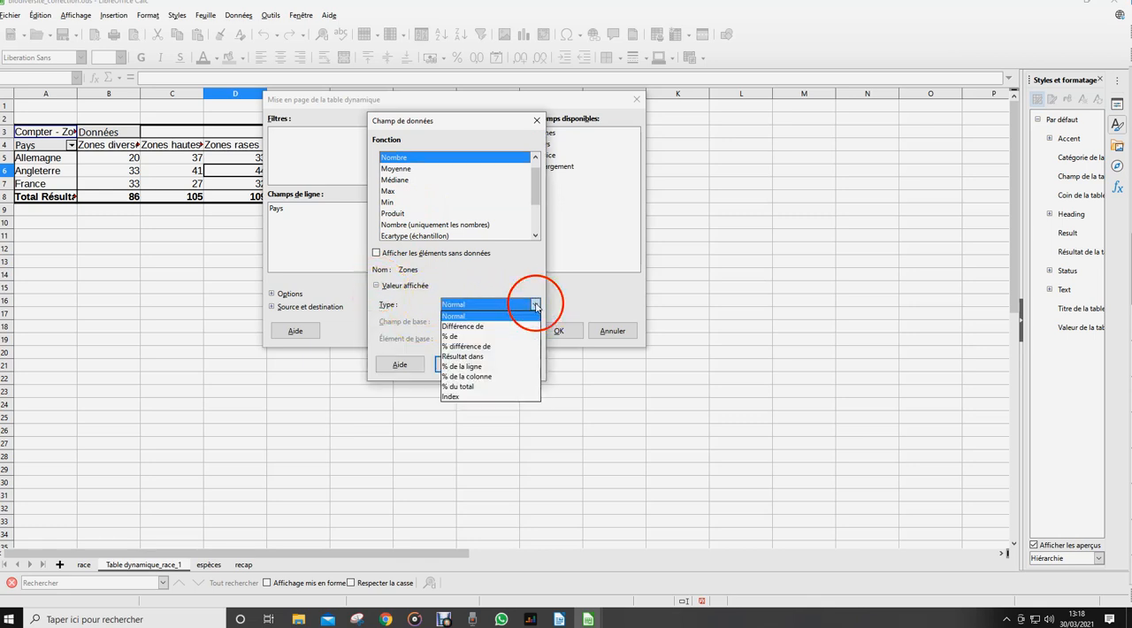
pyautogui.click(474, 366)
pyautogui.click(464, 365)
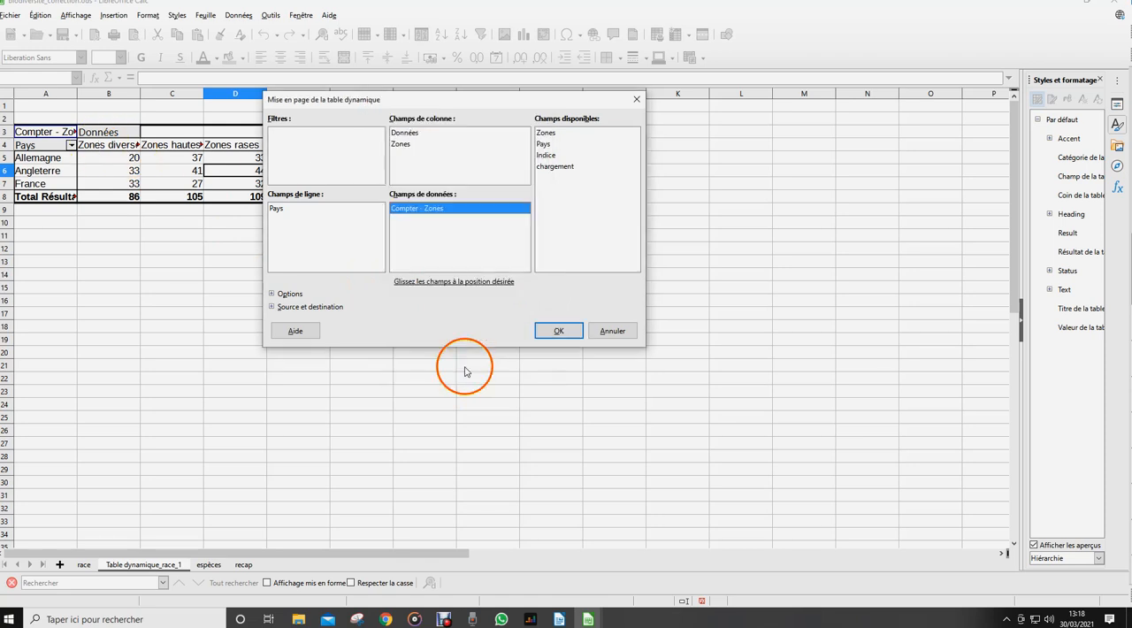
pyautogui.click(558, 330)
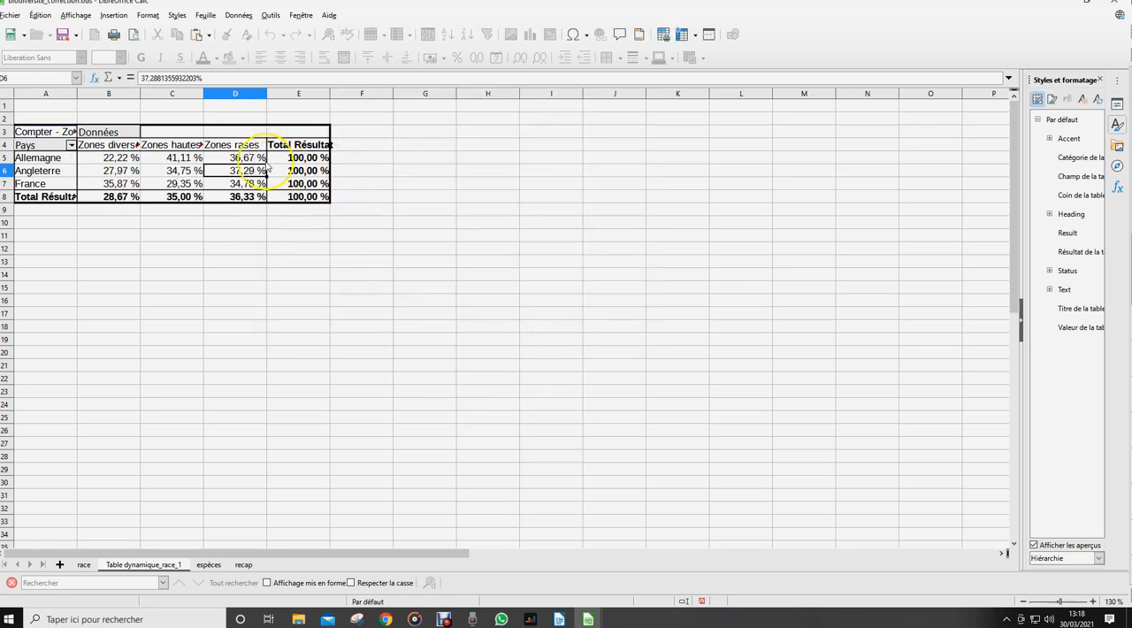